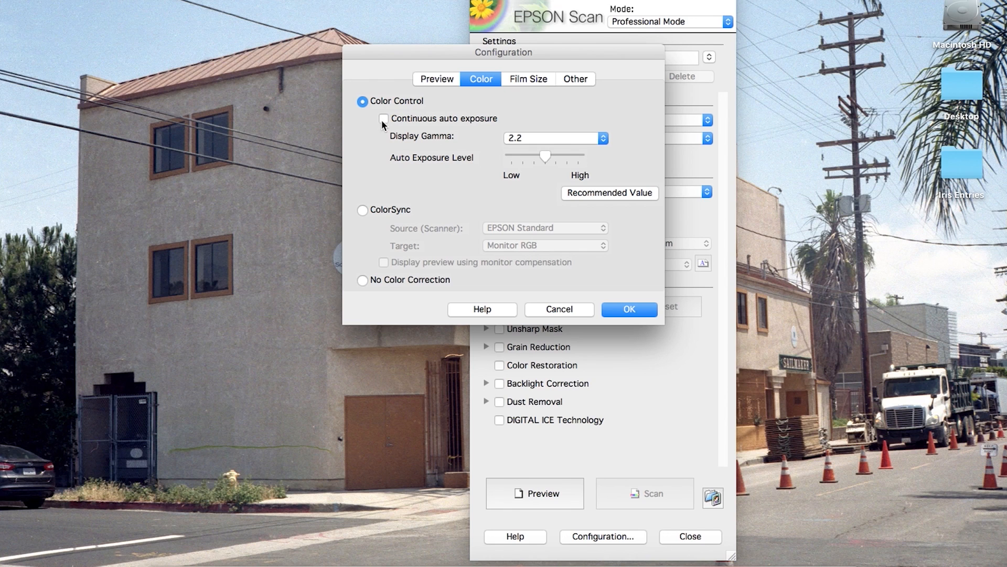
# Confirm the Color Control configuration and run a preview scan of the color negative film
pyautogui.click(625, 309)
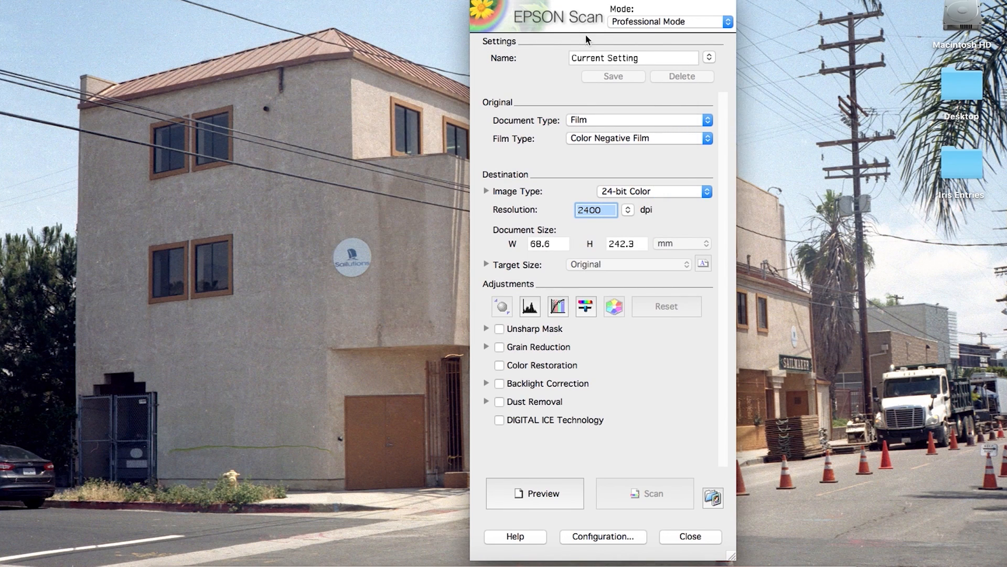
pyautogui.moveTo(553, 2); pyautogui.dragTo(83, 3)
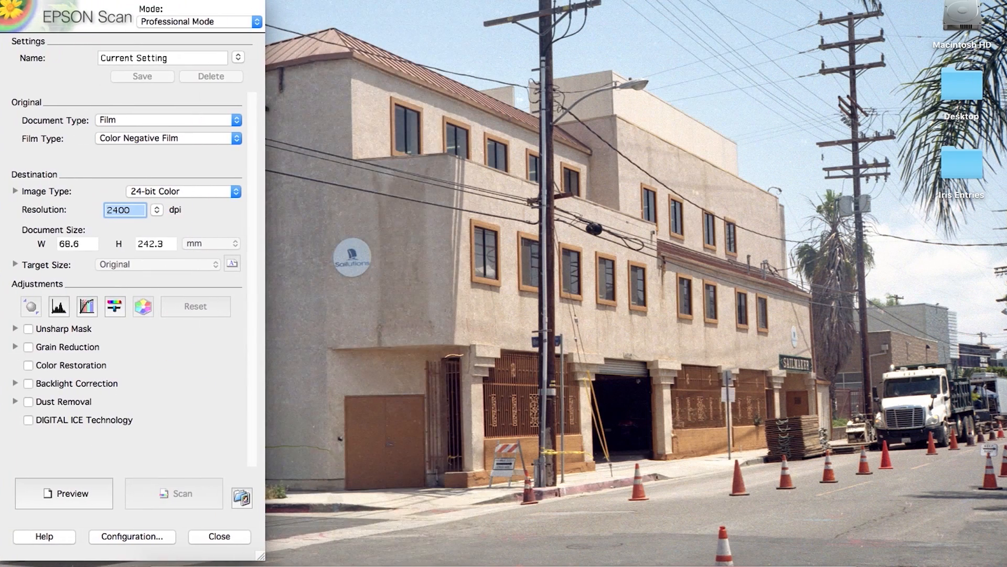
pyautogui.click(90, 505)
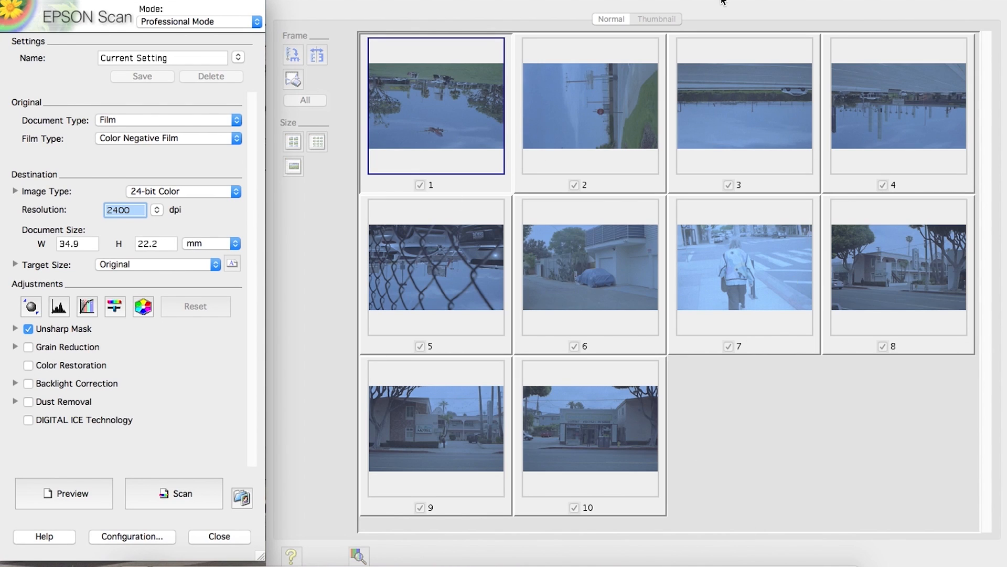
# In the normal view of the preview rotated clockwise, draw a marquee about 33.3 by 21.9 mm around the stop-sign frame
pyautogui.click(602, 4)
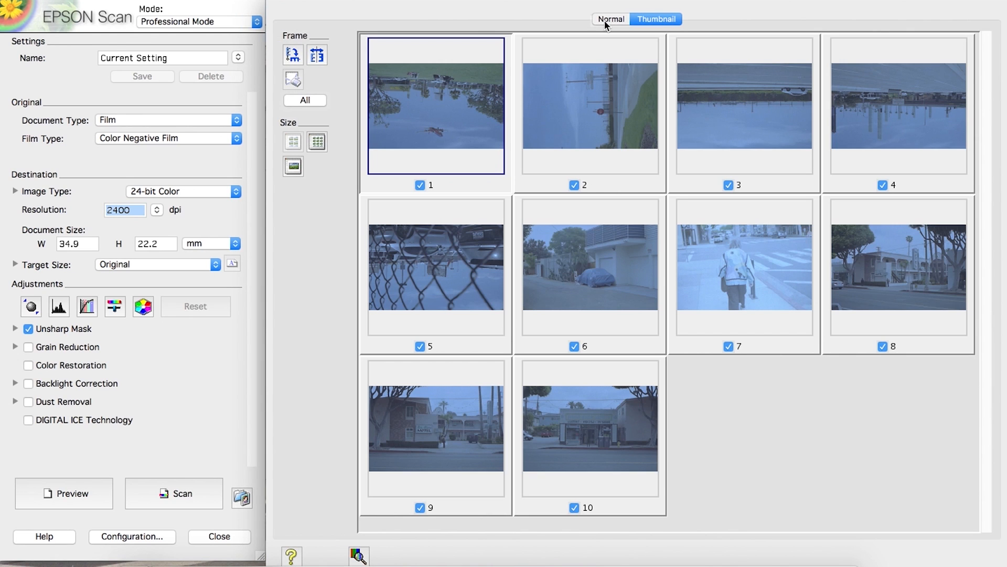
pyautogui.click(604, 22)
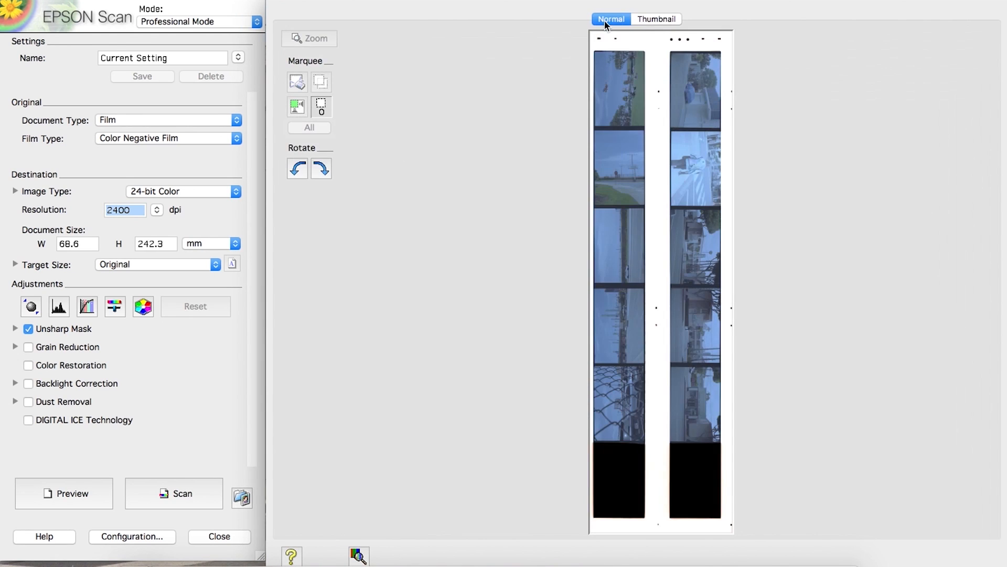
pyautogui.click(323, 170)
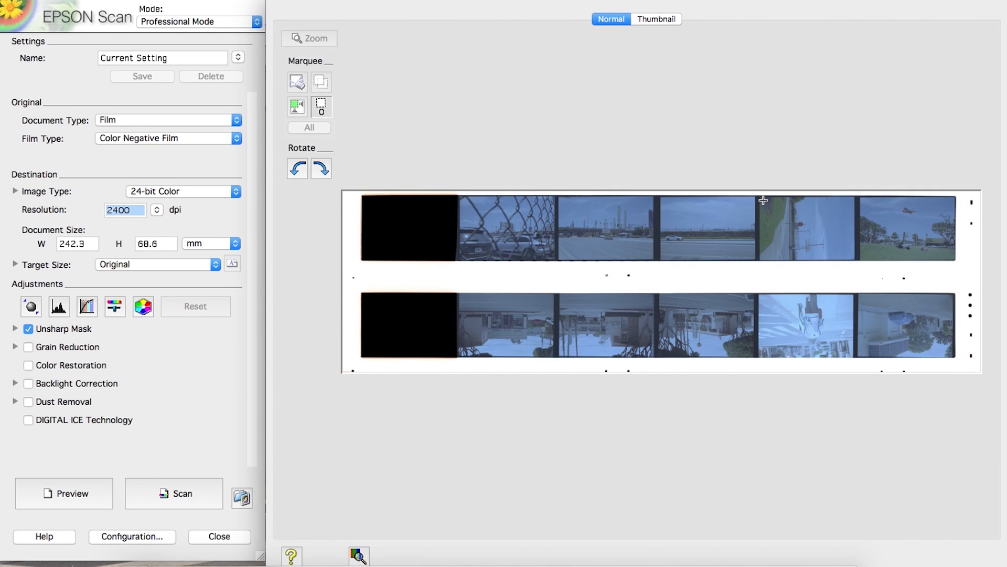
pyautogui.moveTo(763, 200); pyautogui.dragTo(851, 255)
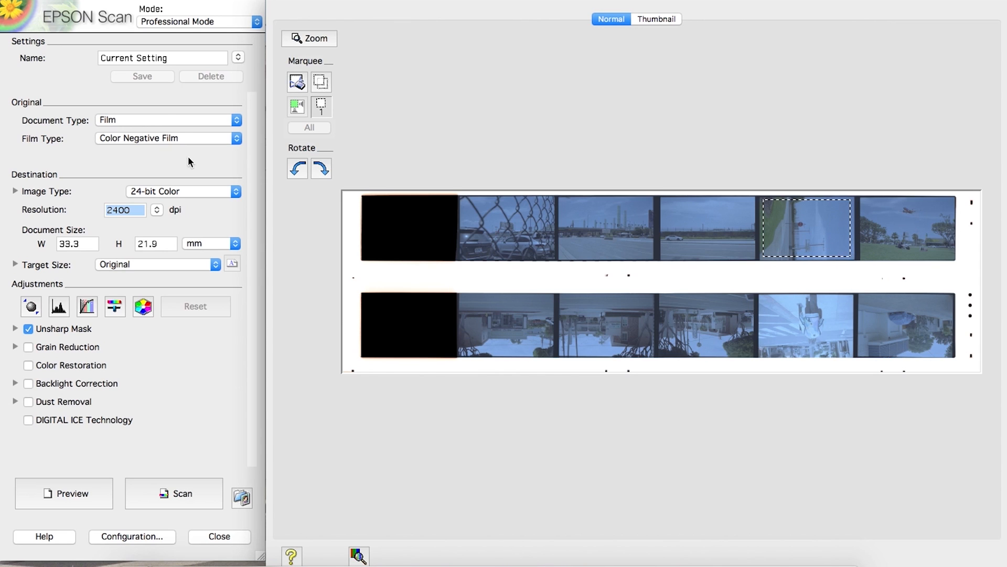
# Turn off Unsharp Mask and apply auto exposure to the stop-sign frame
pyautogui.click(28, 330)
pyautogui.click(29, 330)
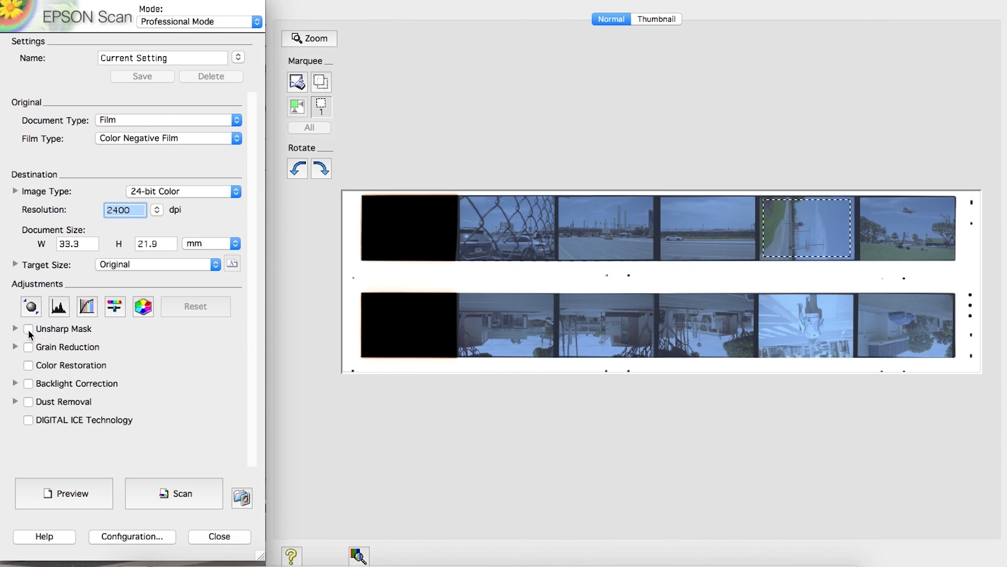
pyautogui.click(30, 308)
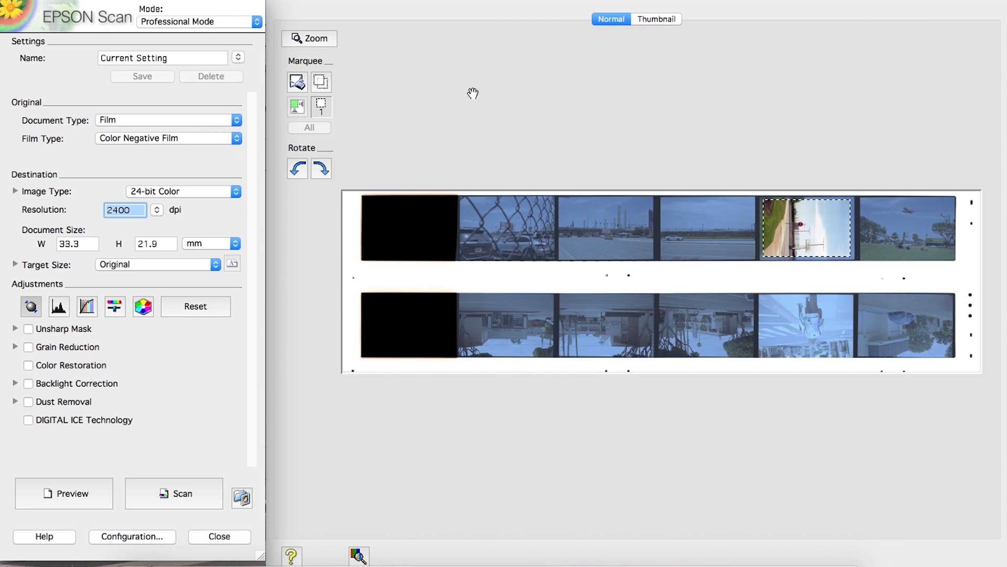
# Rotate the enlarged stop-sign frame upright and set its histogram input levels to 108, 1.85 and 195, output levels to 0 and 255
pyautogui.click(320, 38)
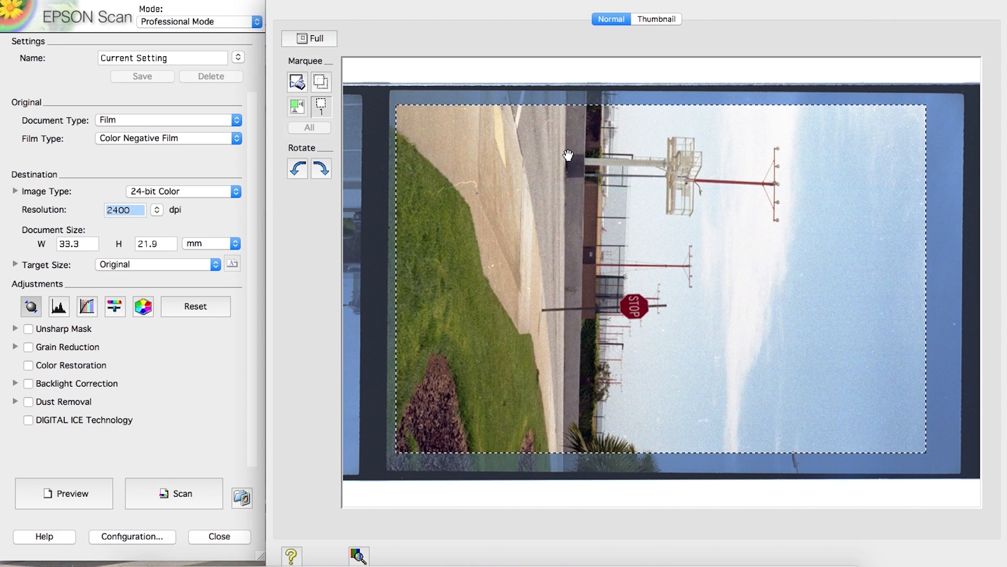
pyautogui.click(298, 169)
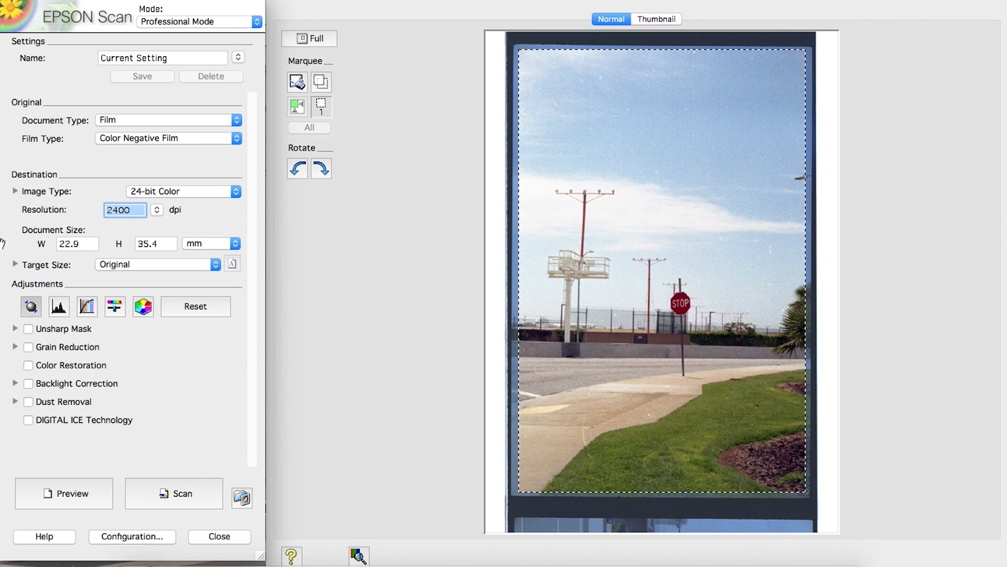
pyautogui.click(59, 307)
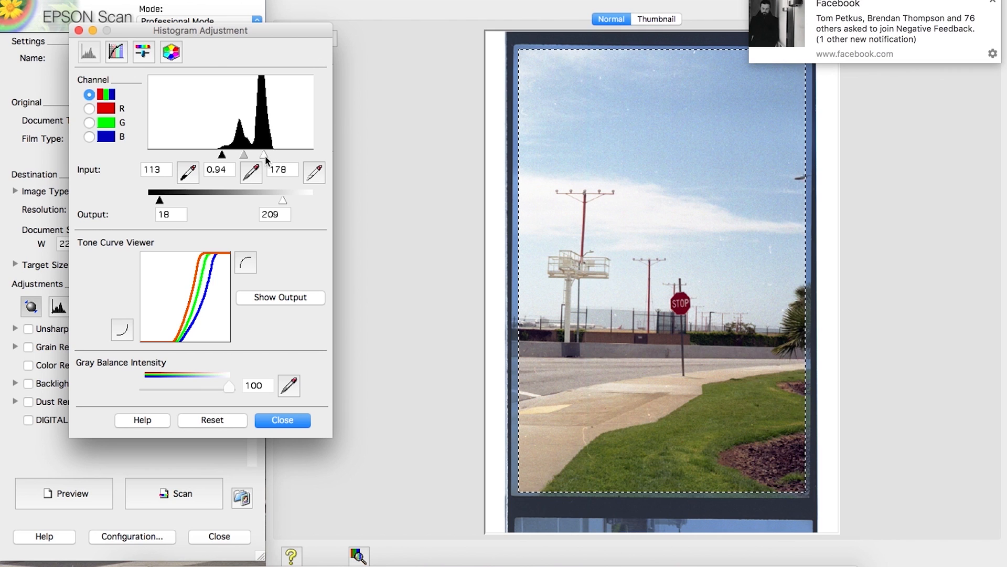
pyautogui.moveTo(266, 155); pyautogui.dragTo(219, 157)
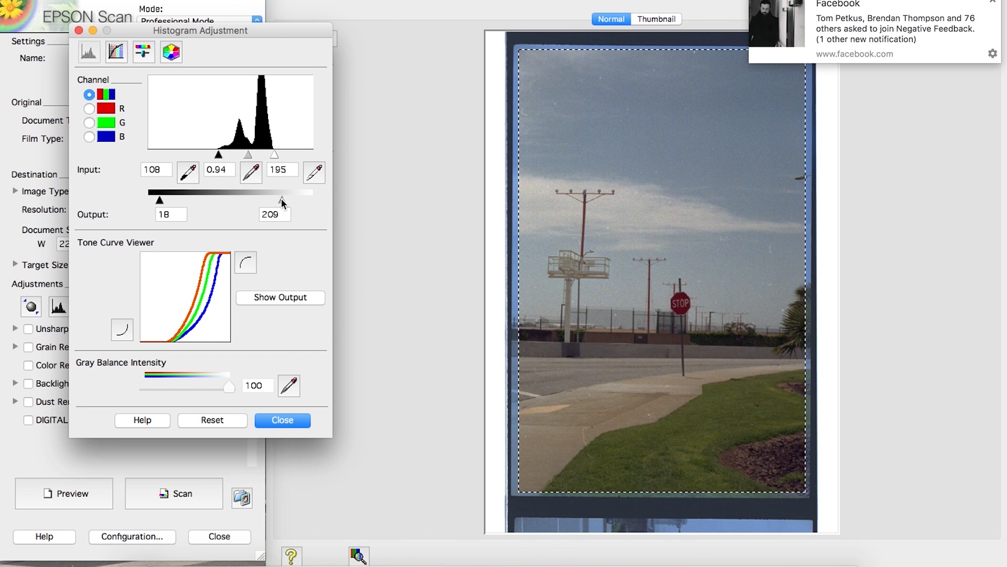
pyautogui.moveTo(282, 198); pyautogui.dragTo(373, 201)
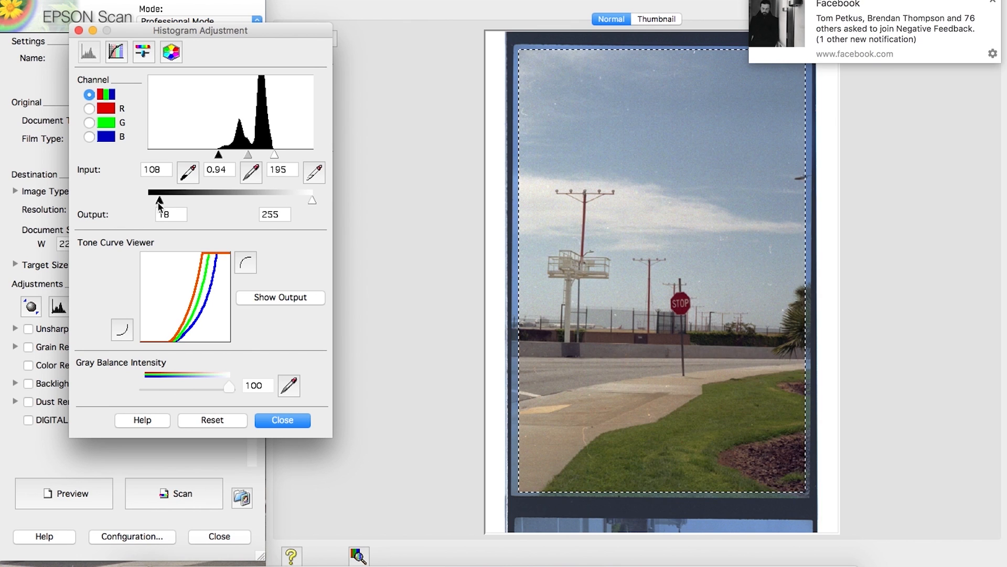
pyautogui.moveTo(159, 200); pyautogui.dragTo(10, 198)
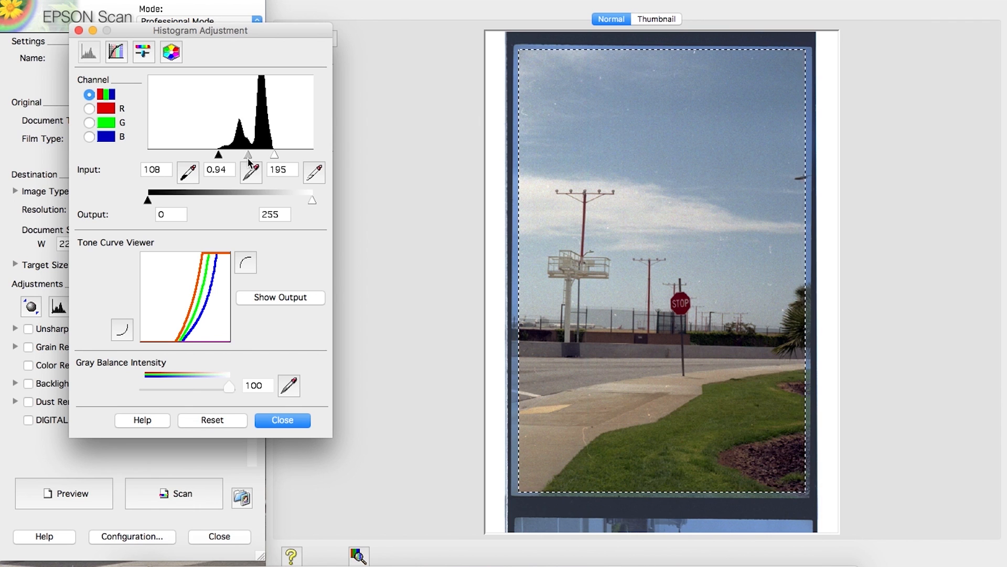
pyautogui.moveTo(249, 160); pyautogui.dragTo(235, 158)
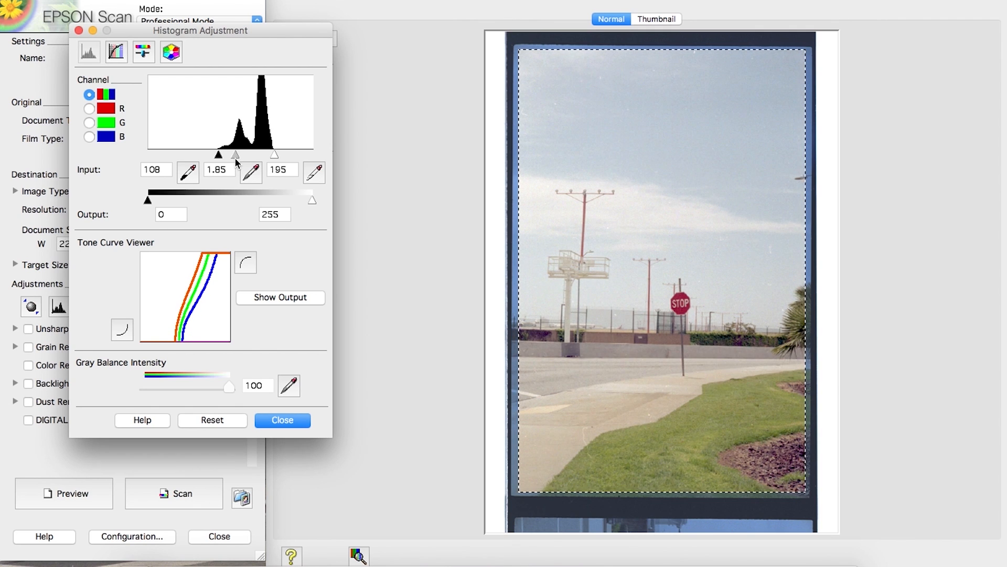
# Reposition the marquee over the stop-sign frame and widen it slightly to fit the frame's edges
pyautogui.click(592, 150)
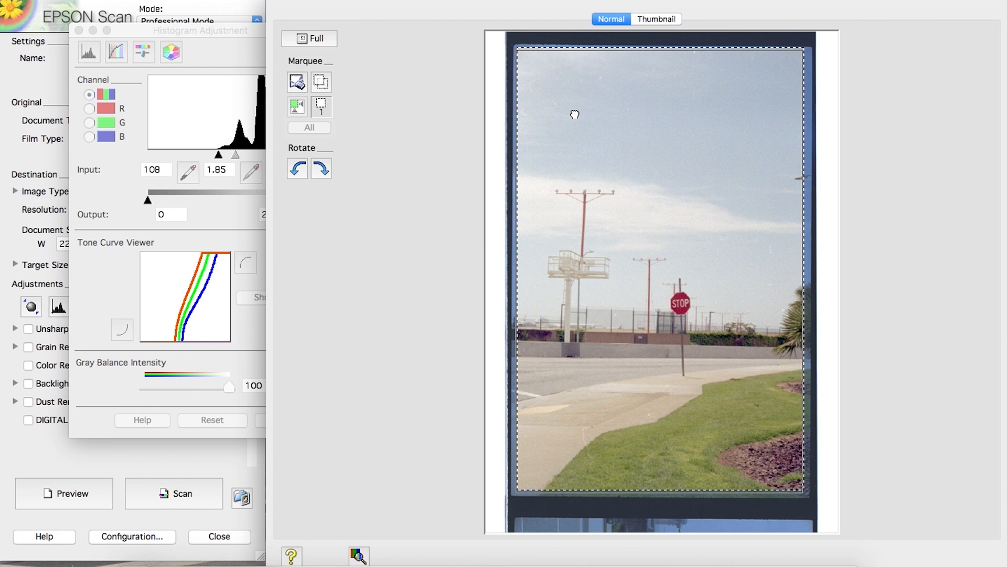
pyautogui.moveTo(575, 115); pyautogui.dragTo(578, 112)
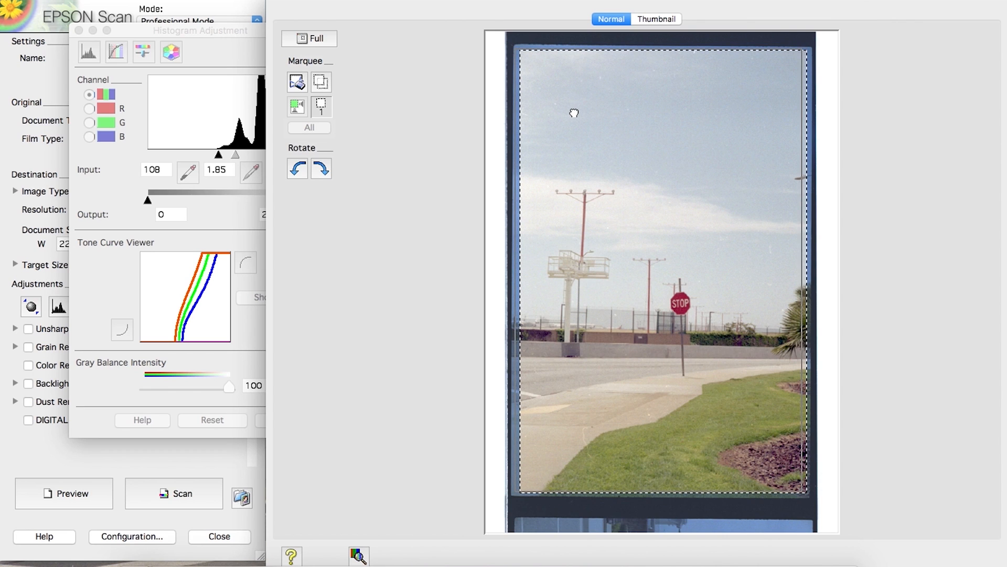
pyautogui.moveTo(574, 113); pyautogui.dragTo(569, 111)
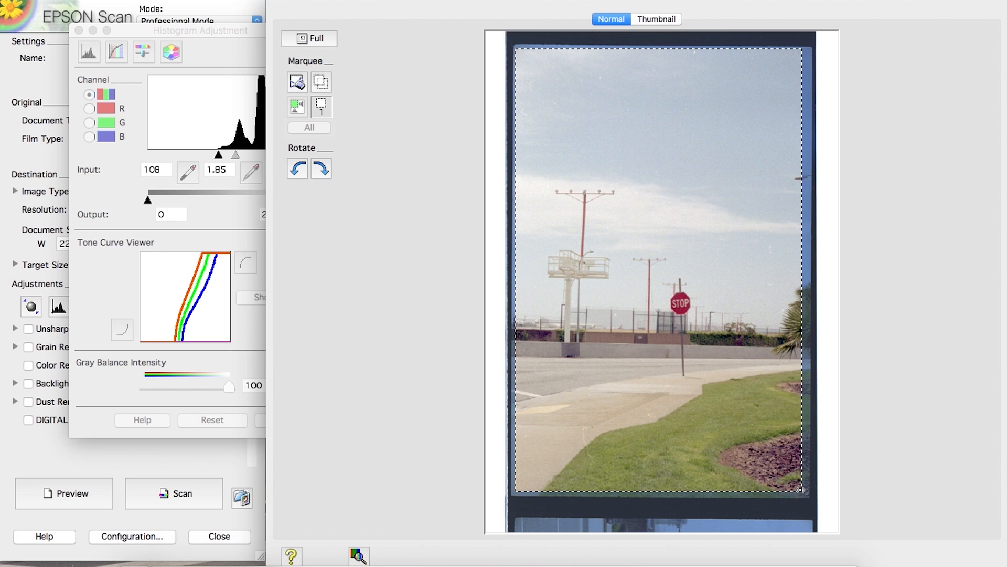
pyautogui.moveTo(800, 489); pyautogui.dragTo(806, 490)
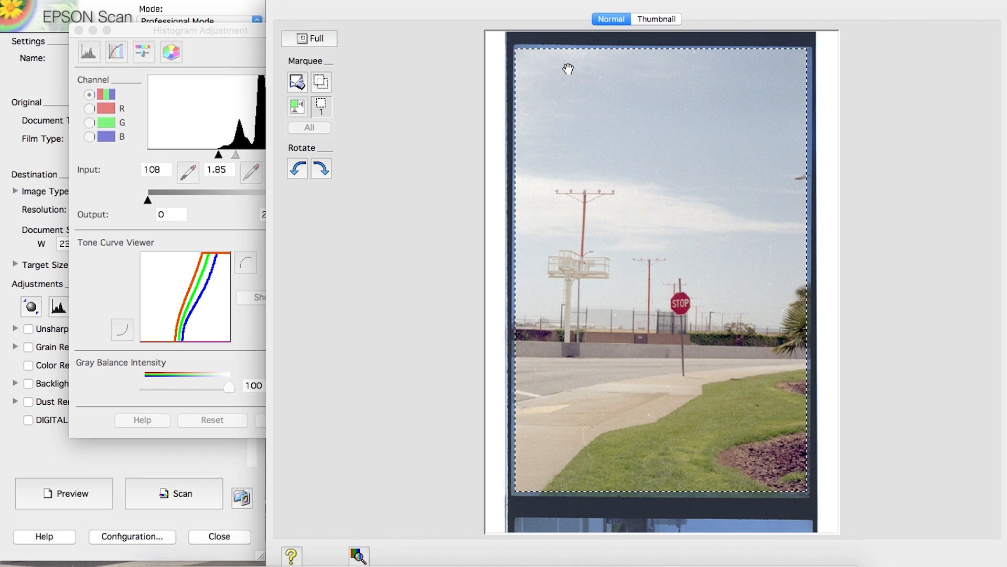
# Rotate the full film preview counterclockwise and draw a marquee around the frame with the covered blue car
pyautogui.click(314, 37)
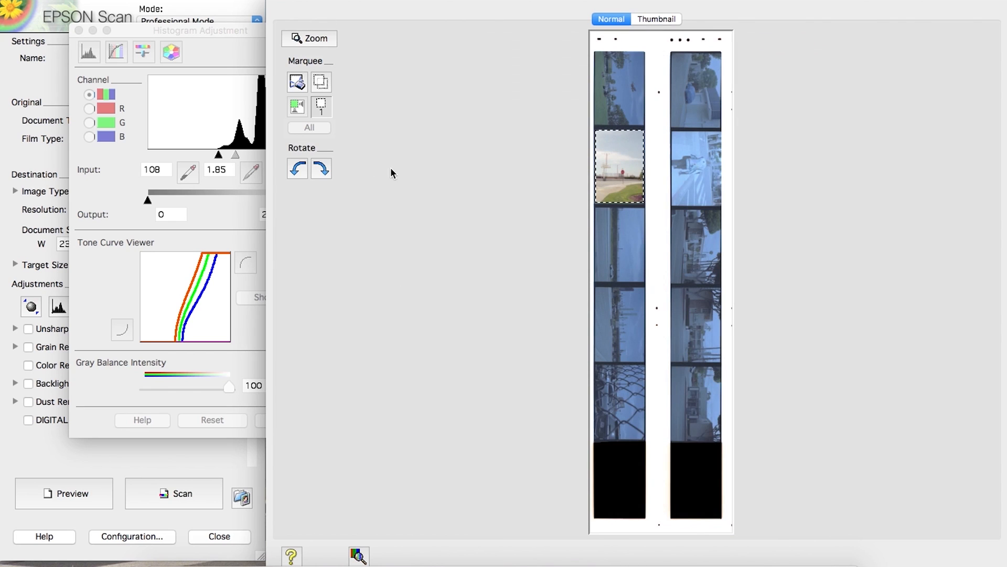
pyautogui.click(298, 168)
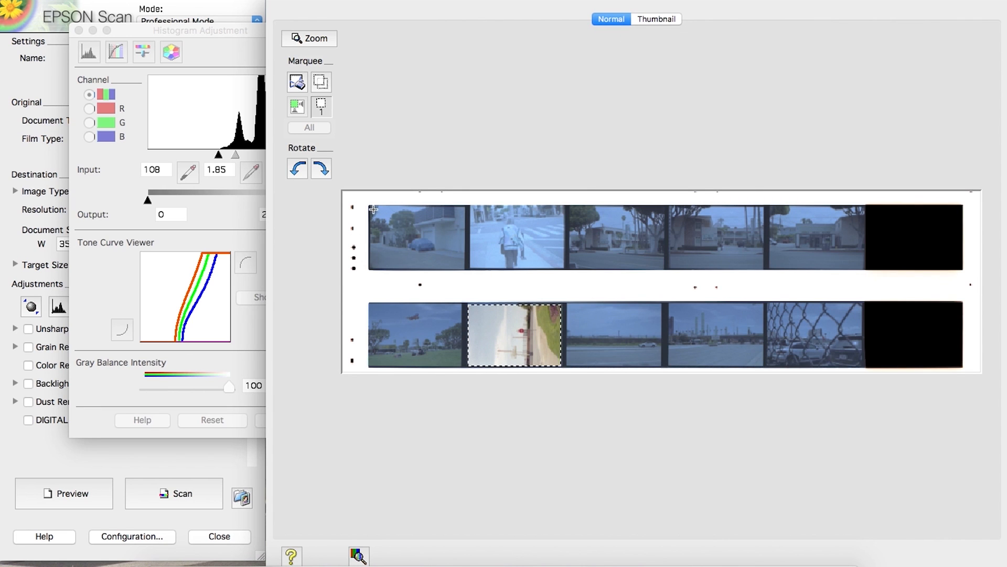
pyautogui.moveTo(373, 209); pyautogui.dragTo(464, 266)
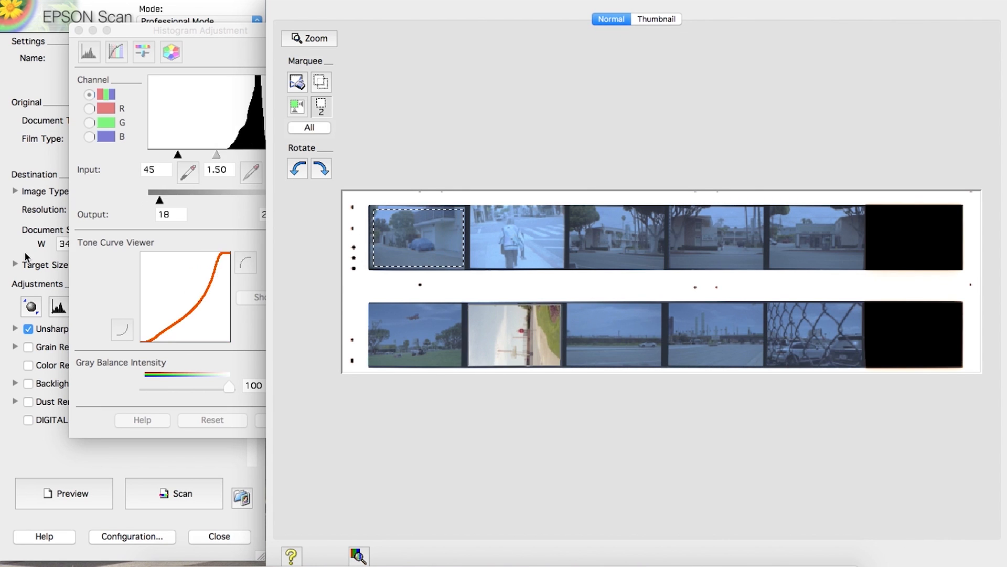
# Turn off Unsharp Mask and apply auto exposure to the covered-car frame
pyautogui.click(32, 332)
pyautogui.click(28, 328)
pyautogui.click(37, 308)
# Lower the highlight input level in the covered-car frame's histogram
pyautogui.click(58, 306)
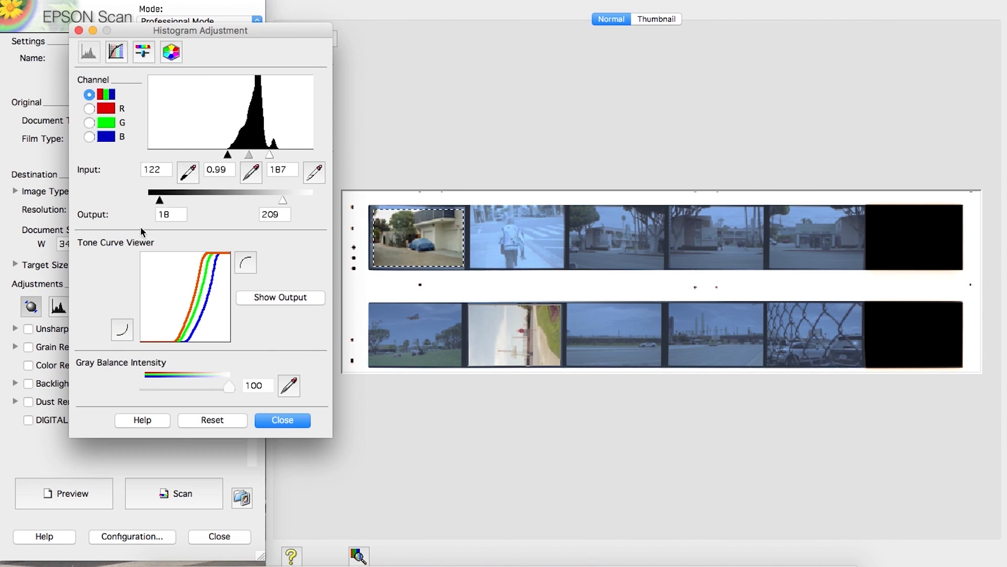
pyautogui.moveTo(269, 155); pyautogui.dragTo(263, 155)
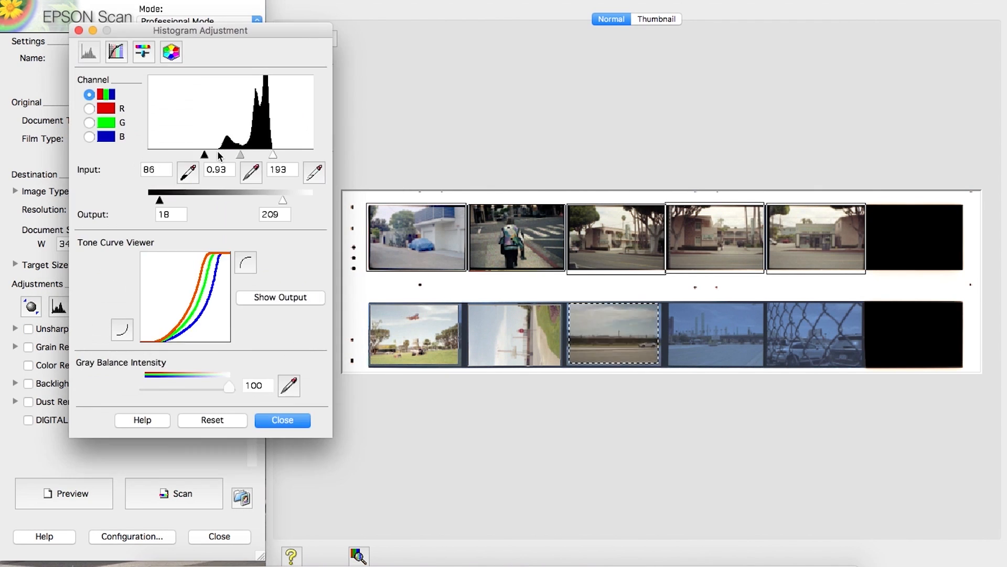
# Select all frame marquees on both film strips and start the scan
pyautogui.click(718, 327)
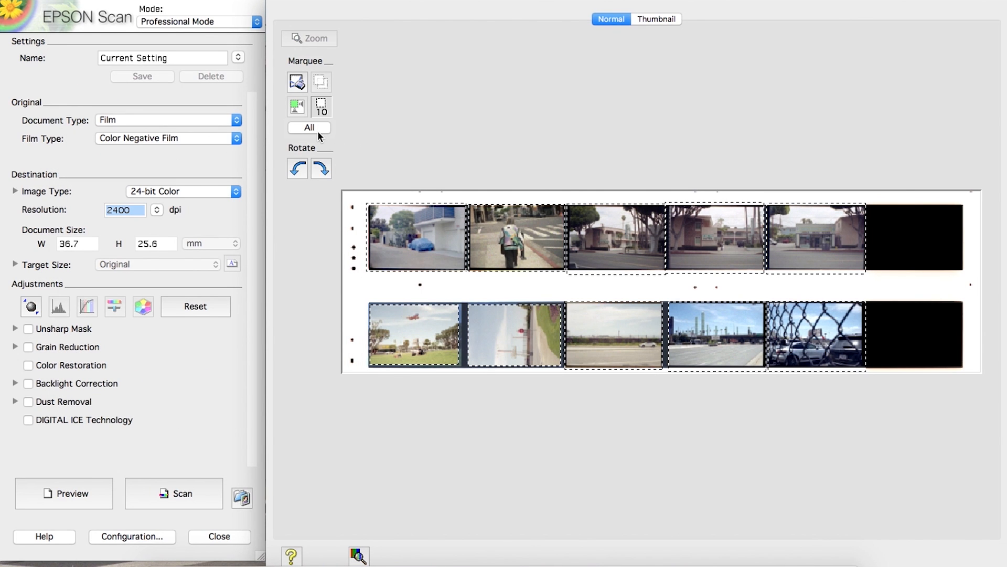
pyautogui.click(477, 259)
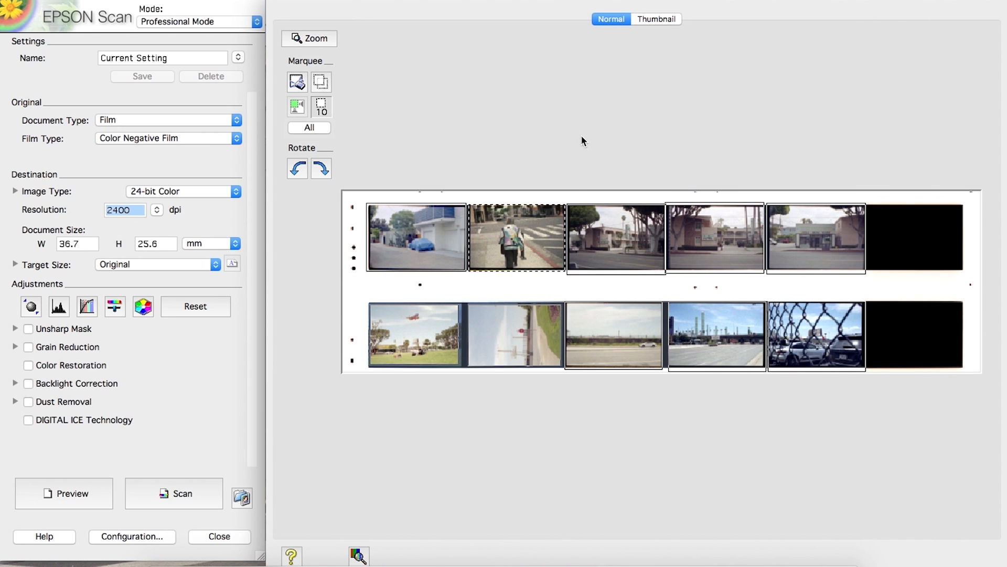
pyautogui.click(307, 128)
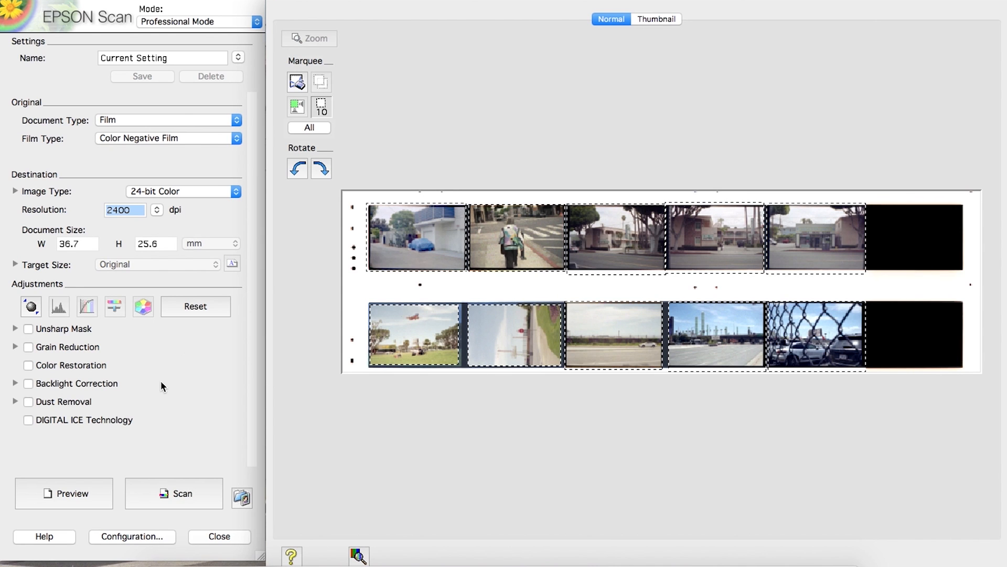
pyautogui.click(168, 500)
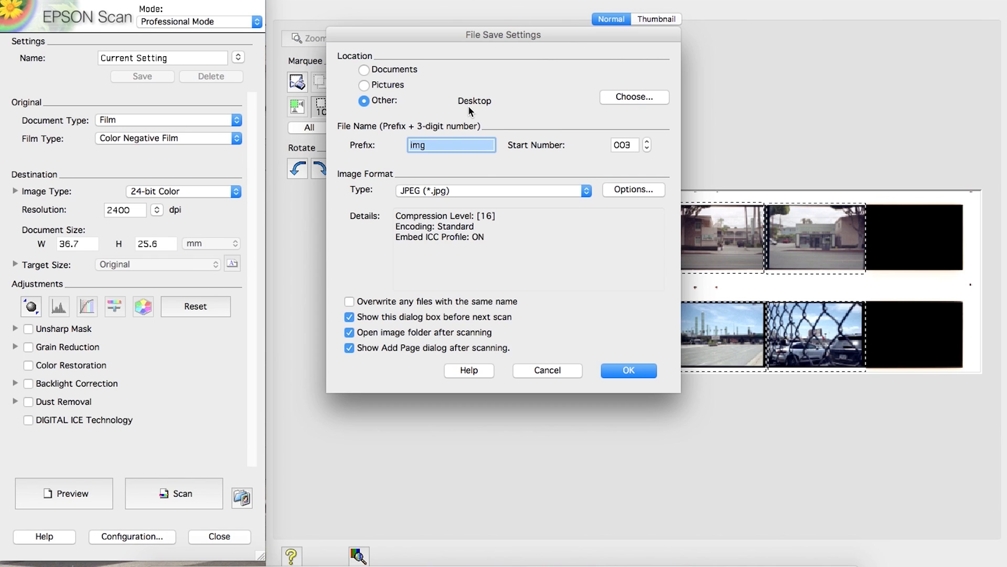
# Set the scan files' start number to 001 and keep JPEG (*.jpg) as the image format
pyautogui.doubleClick(624, 144)
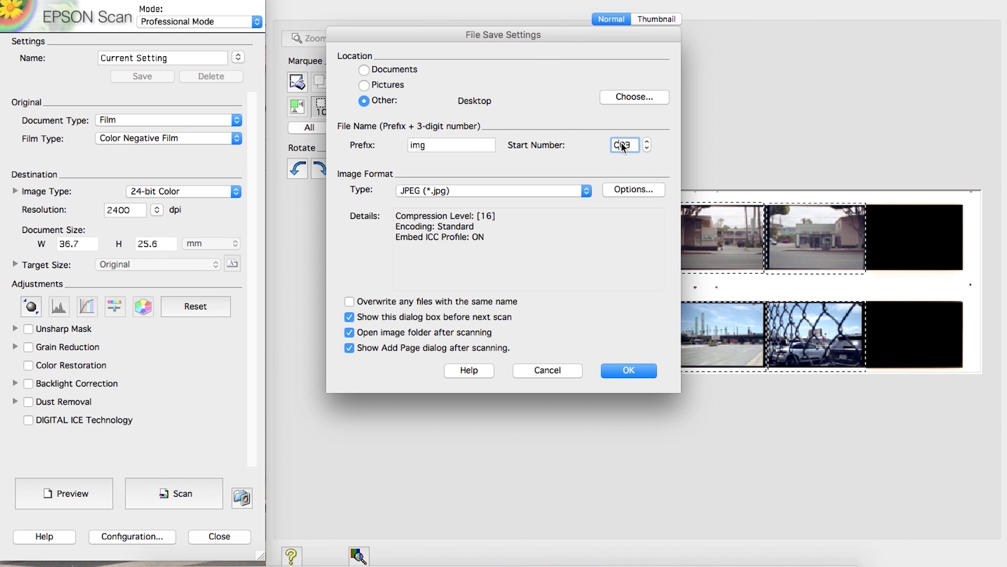
pyautogui.write('001')
pyautogui.click(572, 162)
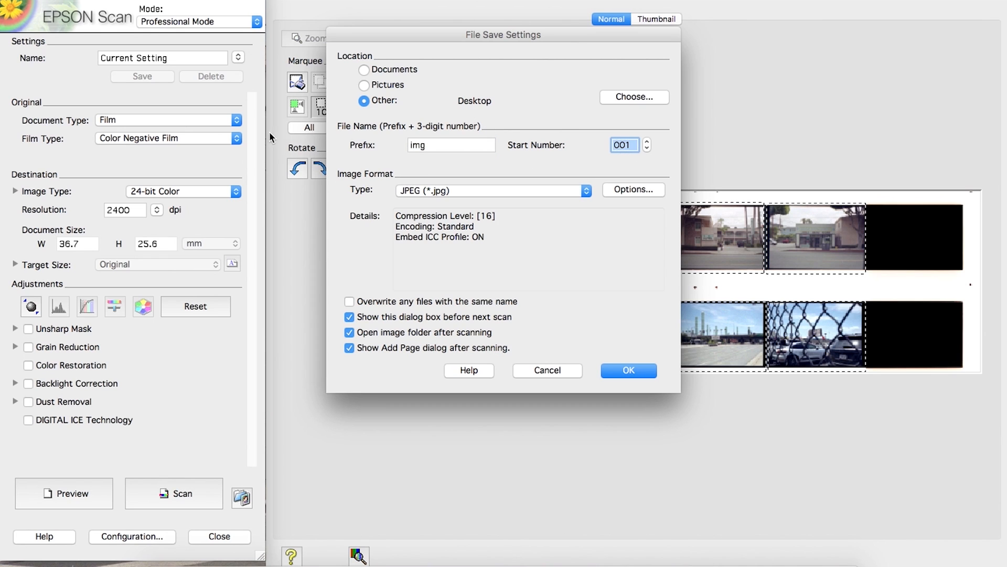
pyautogui.click(431, 192)
pyautogui.click(431, 192)
pyautogui.click(432, 192)
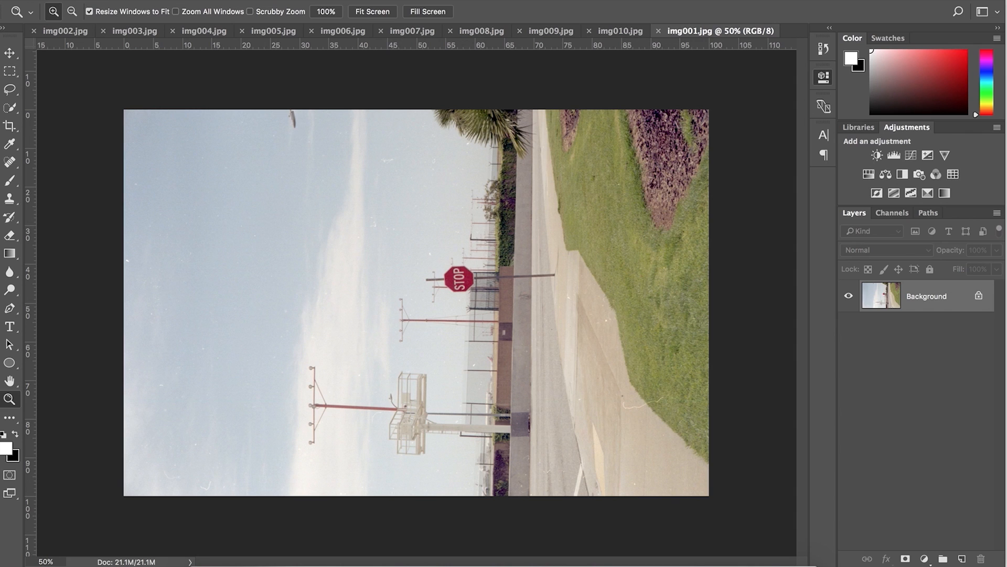
# Switch to Photoshop and rotate the img001.jpg scan 90° clockwise
pyautogui.click(354, 59)
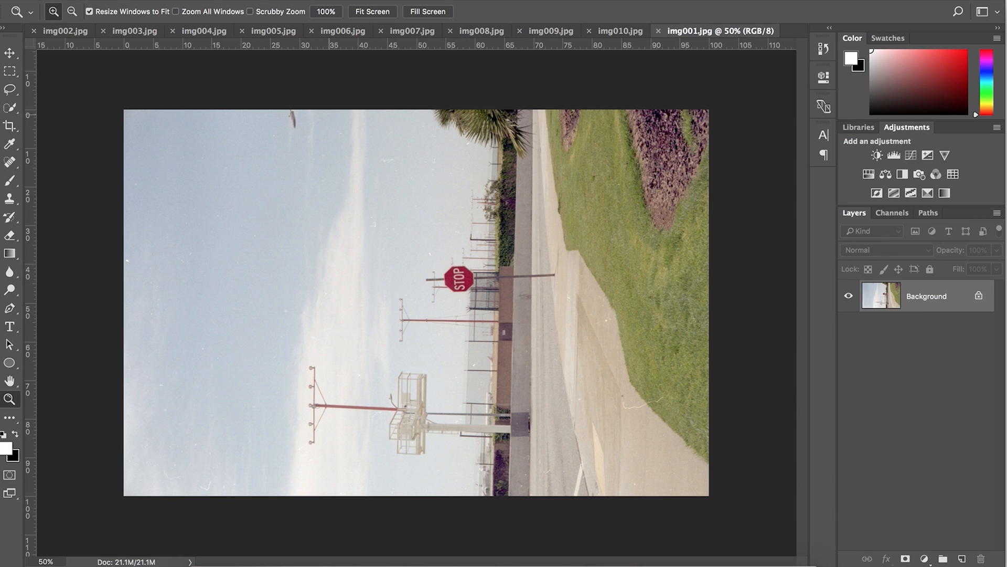
pyautogui.click(184, 0)
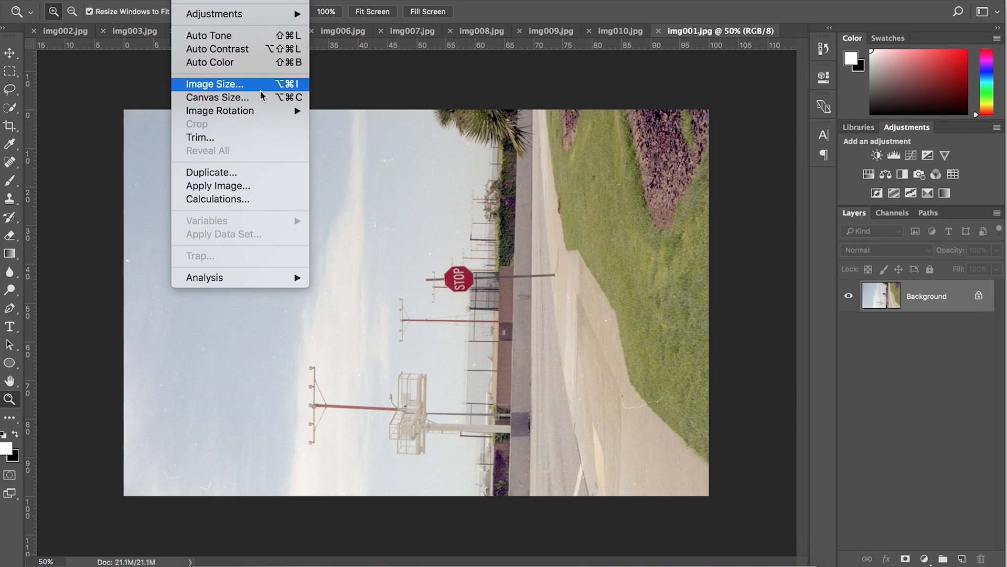
pyautogui.moveTo(286, 111)
pyautogui.click(347, 125)
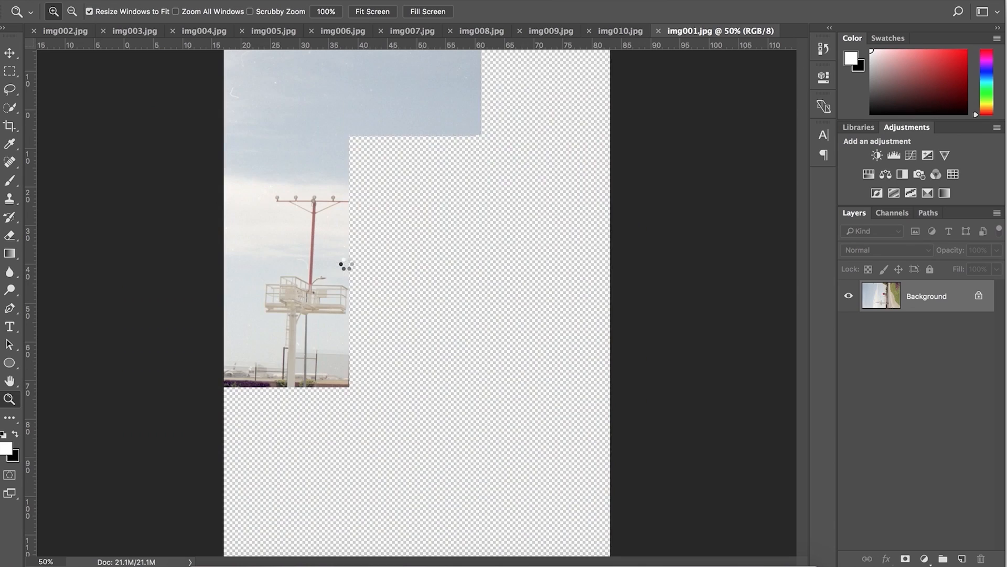
# Inspect the rotated img001.jpg scan at 100% for dust and scratches across the sky, road and fence area
pyautogui.scroll(-5, 346, 264)
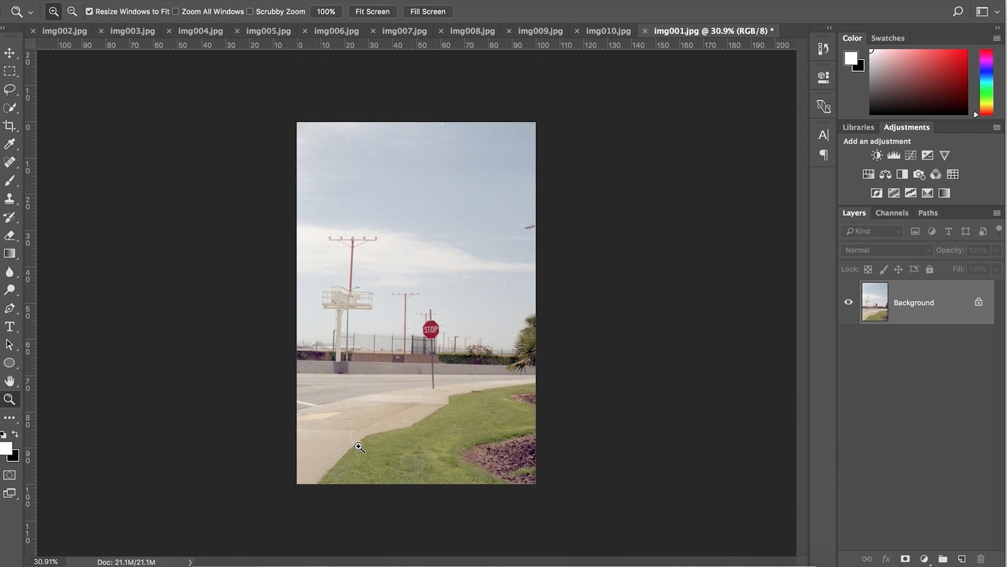
pyautogui.scroll(1, 362, 451)
pyautogui.scroll(-2, 363, 451)
pyautogui.scroll(4, 446, 380)
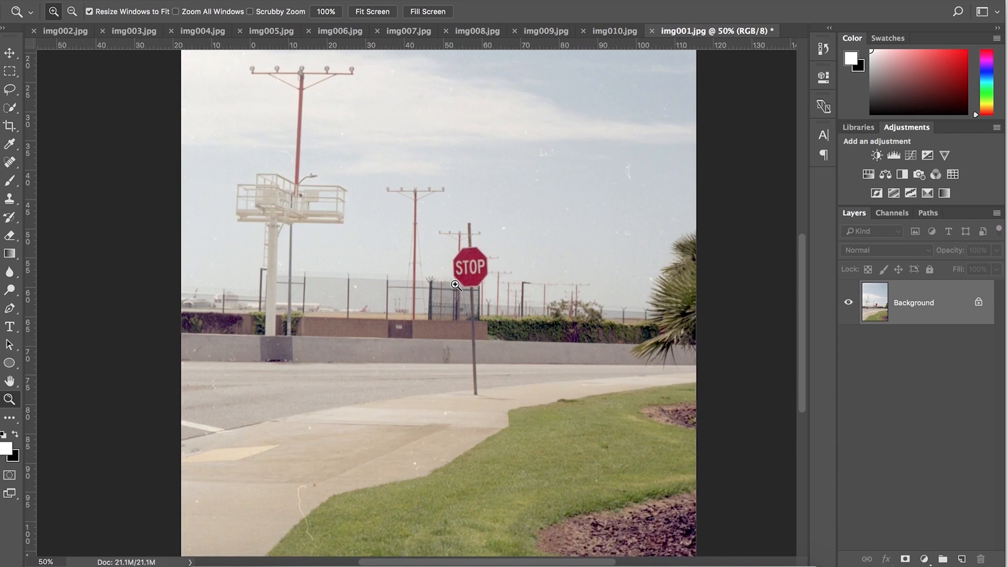
pyautogui.scroll(5, 456, 285)
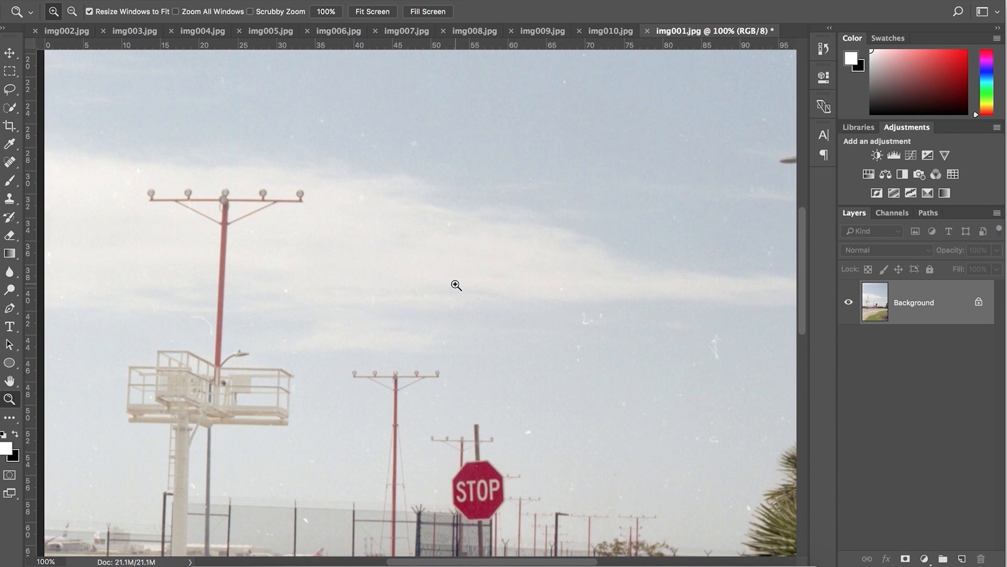
pyautogui.hscroll(6, 456, 284)
pyautogui.scroll(1, 456, 284)
pyautogui.scroll(7, 455, 284)
pyautogui.scroll(-6, 456, 284)
pyautogui.hscroll(-3, 456, 285)
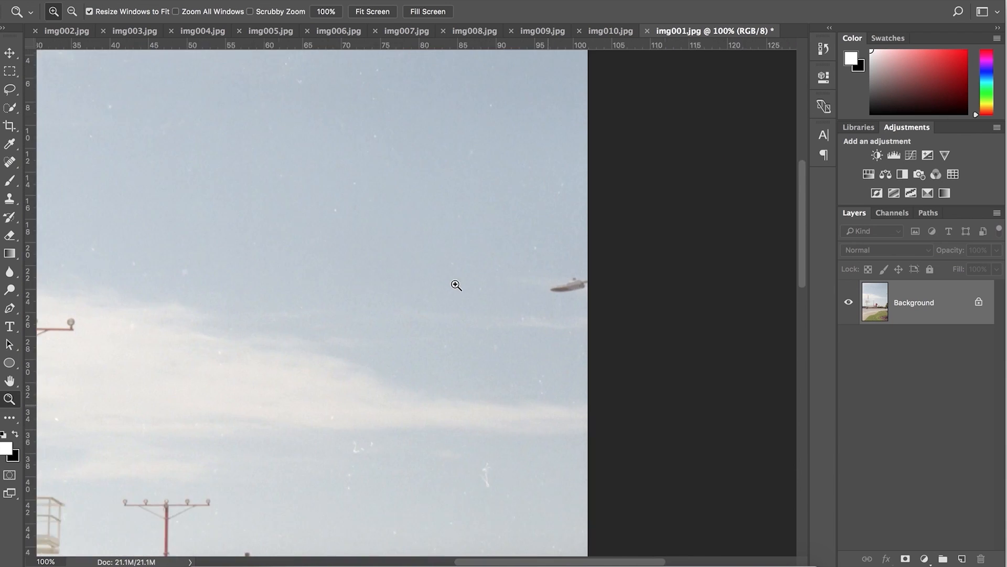
pyautogui.scroll(4, 456, 284)
pyautogui.hscroll(-5, 455, 284)
pyautogui.scroll(1, 455, 284)
pyautogui.hscroll(6, 455, 284)
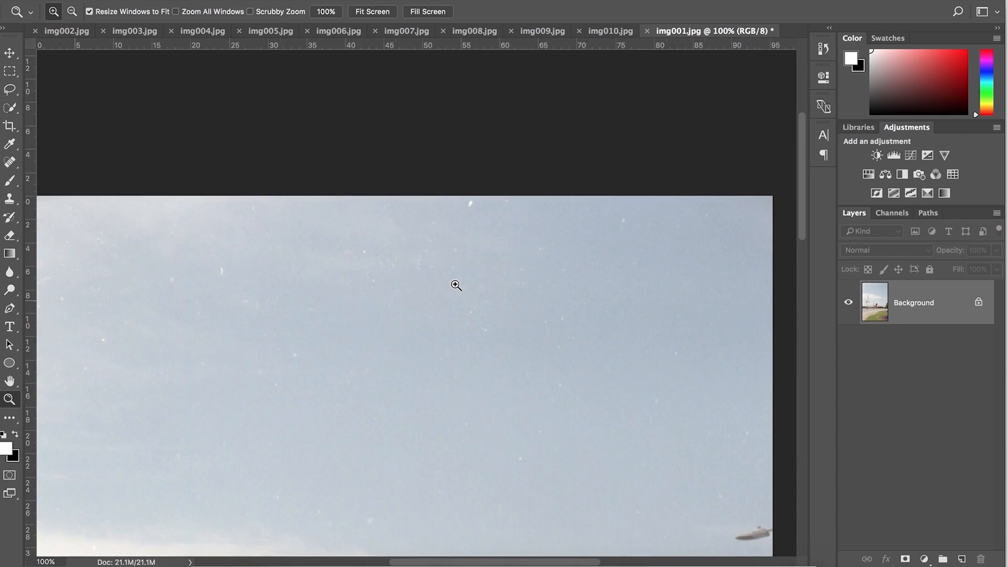
pyautogui.hscroll(-6, 456, 284)
pyautogui.hscroll(6, 456, 285)
pyautogui.scroll(-7, 456, 285)
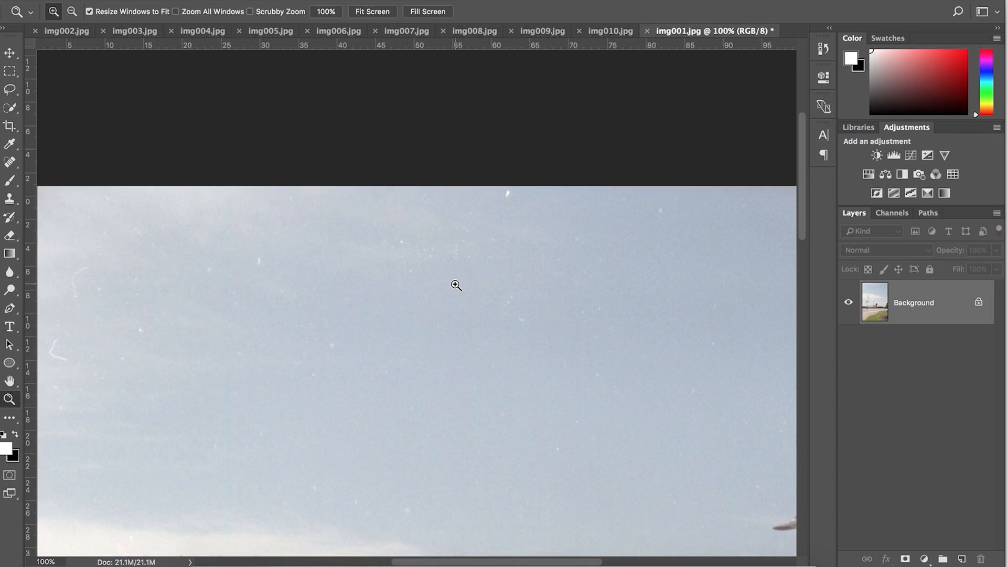
pyautogui.hscroll(-3, 456, 284)
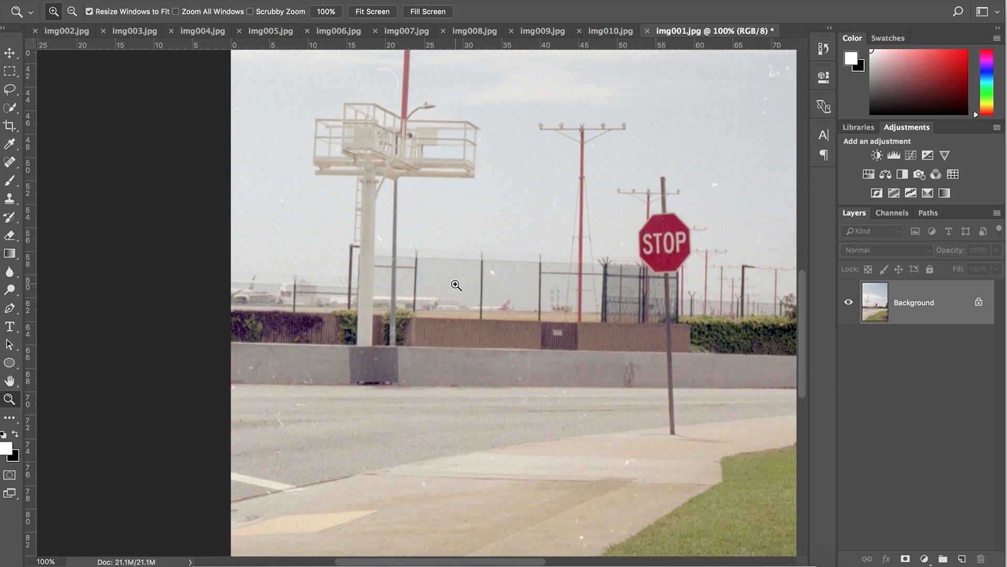
pyautogui.scroll(-6, 456, 284)
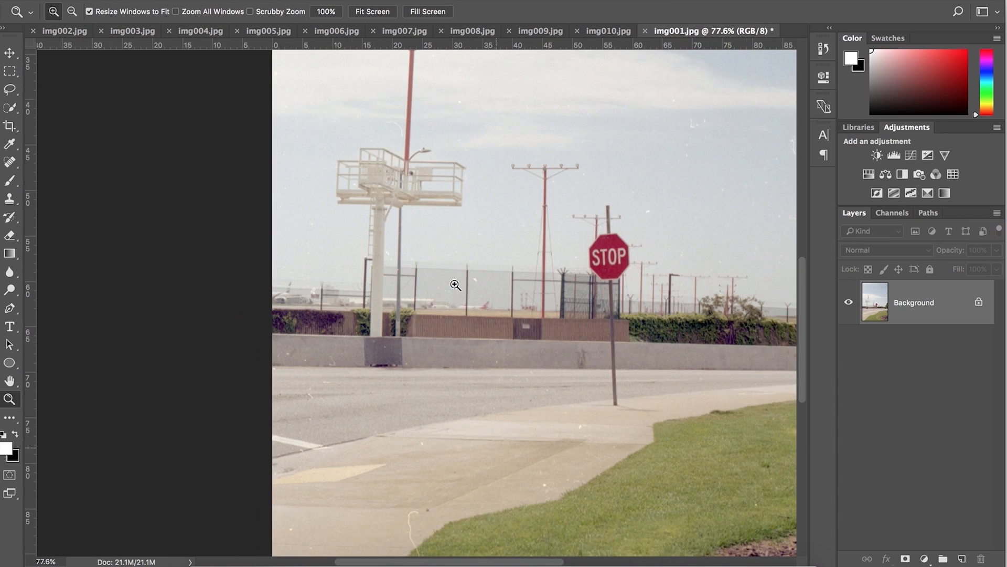
pyautogui.scroll(-1, 456, 284)
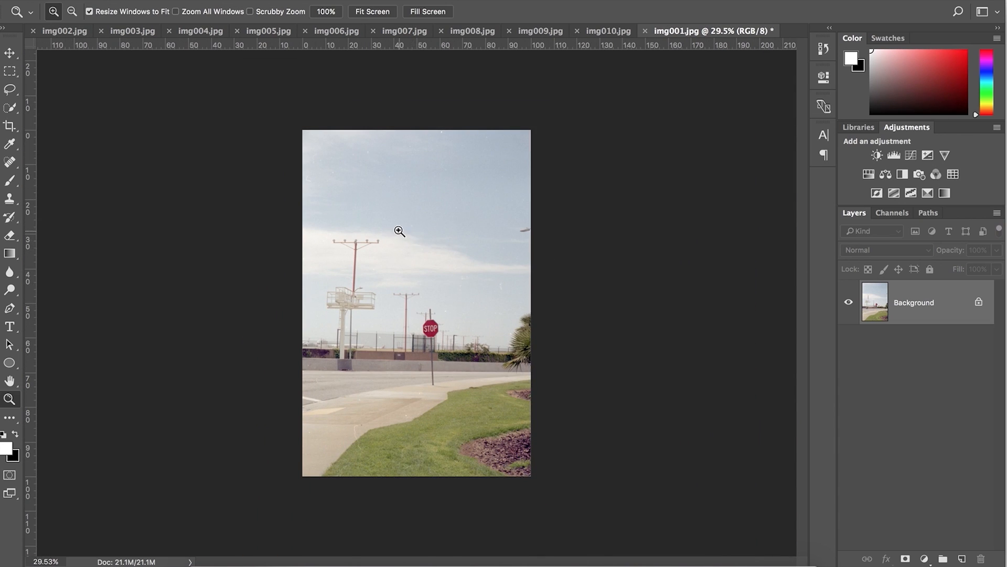
# Try a Levels adjustment layer with shifted shadow and highlight inputs on the scan, and delete the layer
pyautogui.click(894, 155)
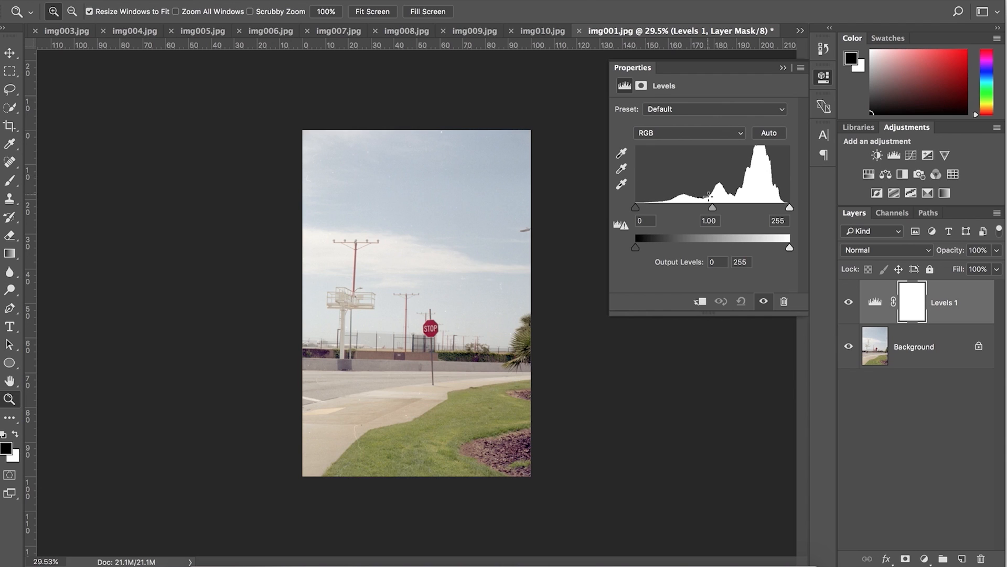
pyautogui.moveTo(789, 208); pyautogui.dragTo(787, 208)
pyautogui.moveTo(635, 208); pyautogui.dragTo(620, 212)
pyautogui.click(782, 70)
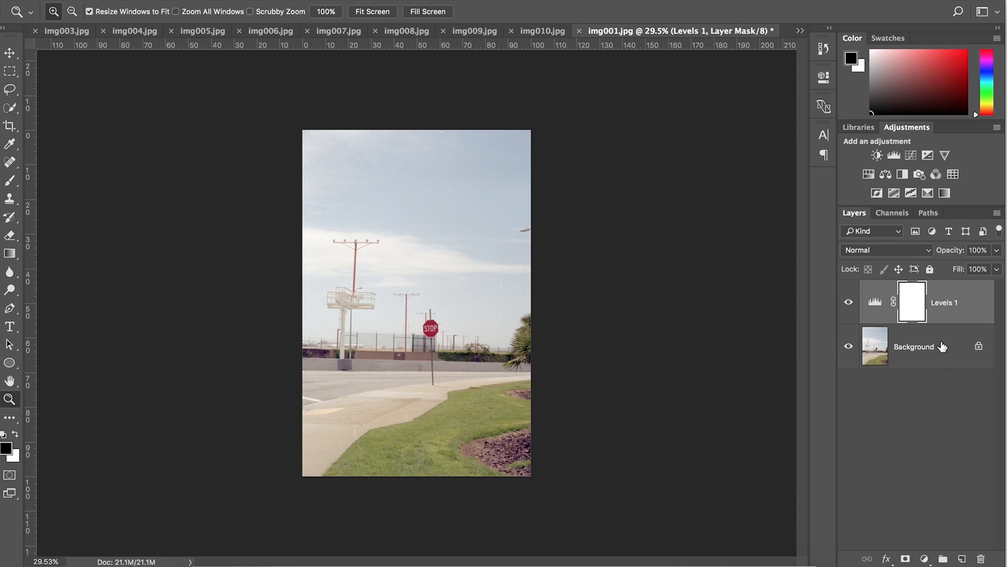
pyautogui.press('Delete')
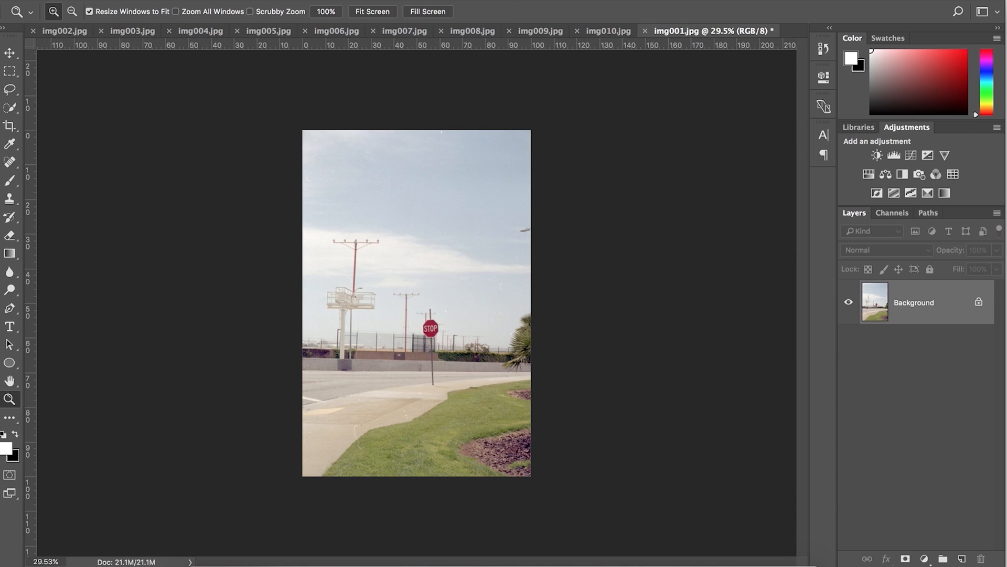
# Open the scan in Color Efex Pro 4 and reset Pro Contrast's Correct Color Cast, Correct Contrast and Shadows to their minimum
pyautogui.click(339, 0)
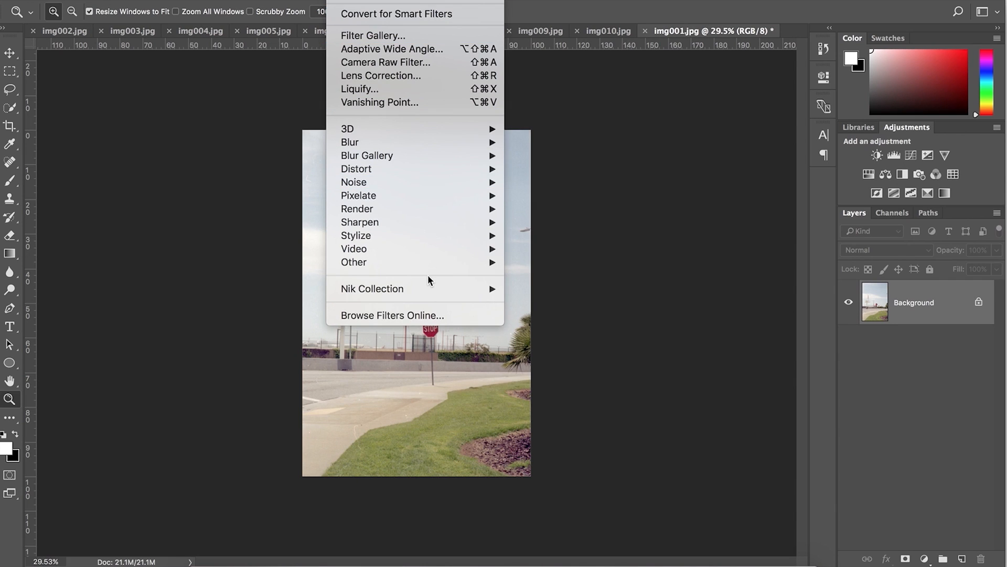
pyautogui.moveTo(436, 289)
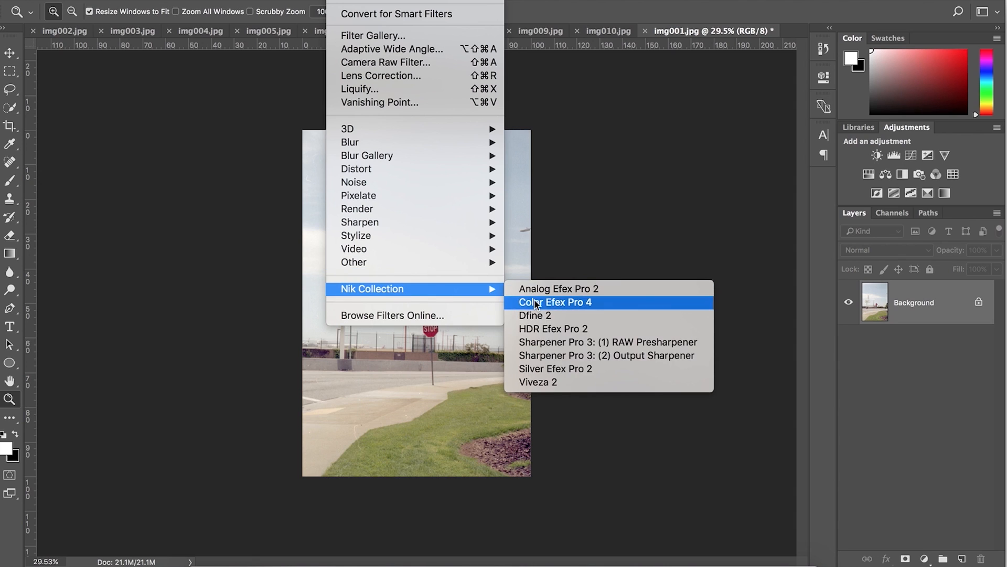
pyautogui.click(603, 302)
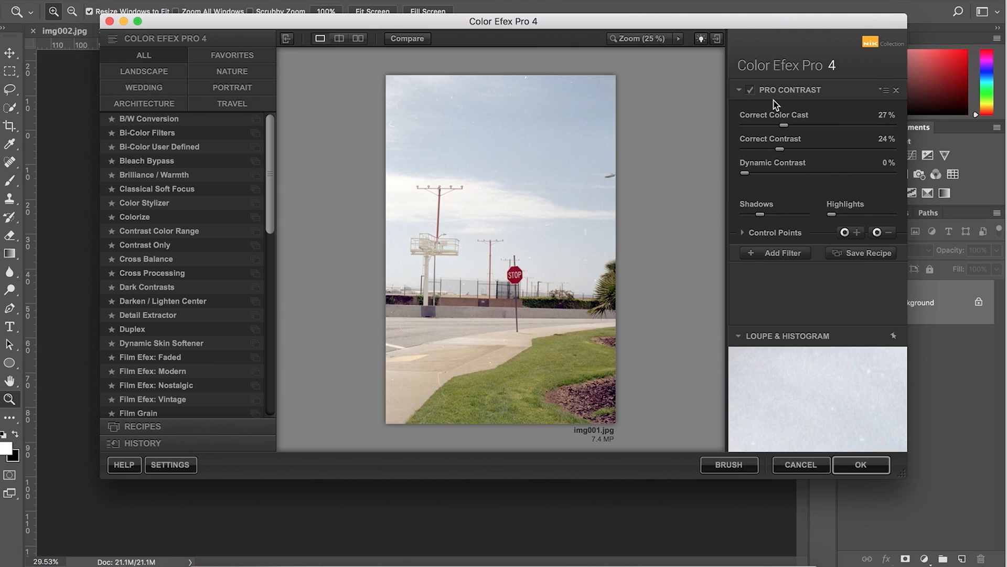
pyautogui.click(753, 127)
pyautogui.click(743, 149)
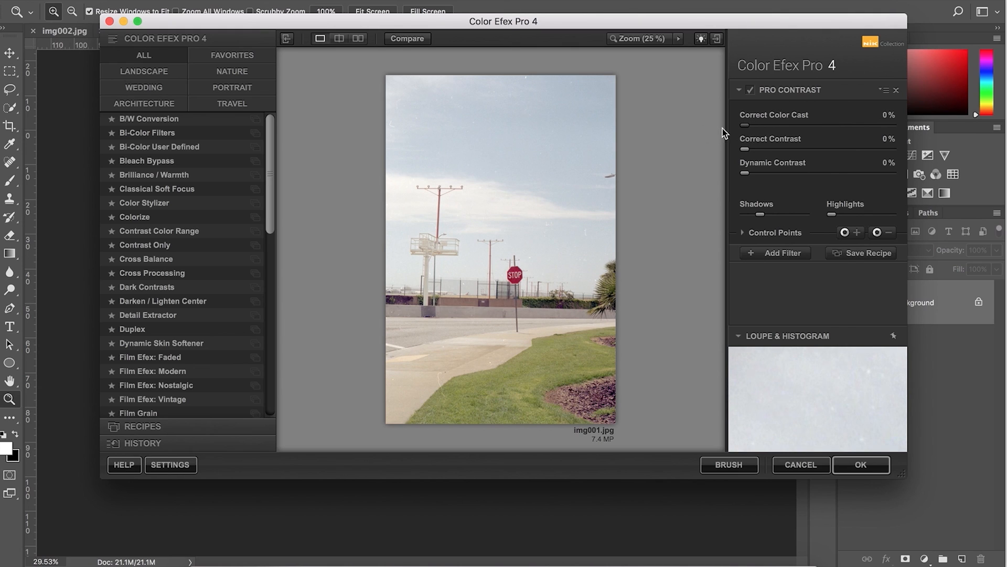
pyautogui.click(744, 214)
# Adjust Correct Color Cast and Correct Contrast in the Pro Contrast filter and apply it as a new layer
pyautogui.moveTo(744, 125); pyautogui.dragTo(960, 117)
pyautogui.moveTo(995, 126); pyautogui.dragTo(631, 107)
pyautogui.moveTo(745, 125); pyautogui.dragTo(895, 126)
pyautogui.moveTo(744, 152); pyautogui.dragTo(666, 161)
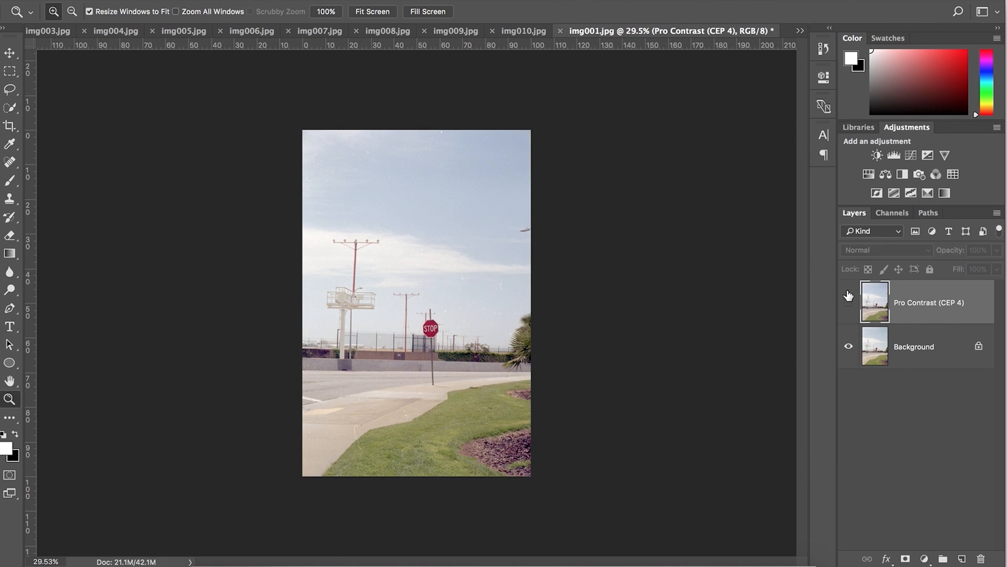
# Add a Curves adjustment layer that raises the midtones and pulls the shadows slightly down, comparing it with the original
pyautogui.click(910, 156)
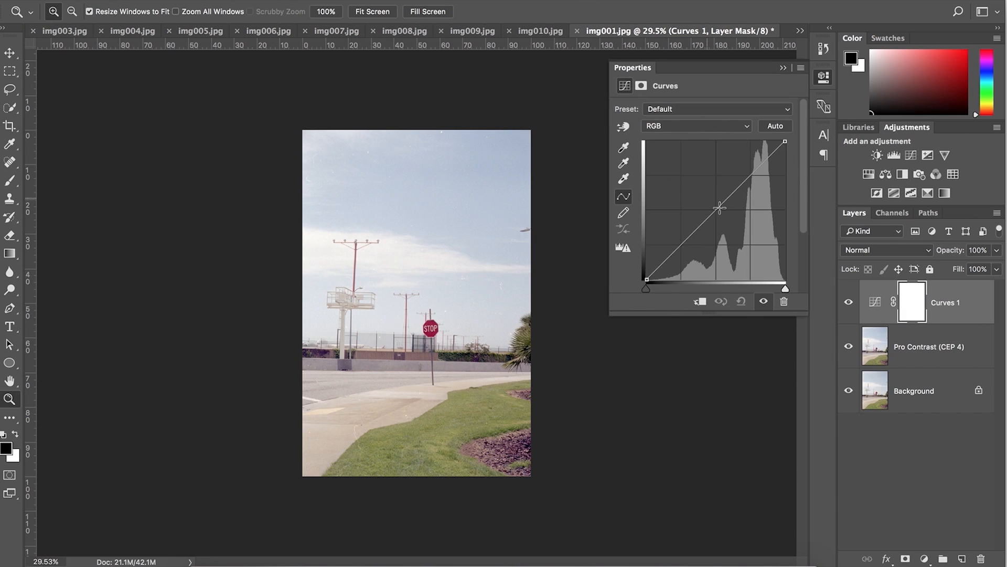
pyautogui.moveTo(716, 208); pyautogui.dragTo(710, 197)
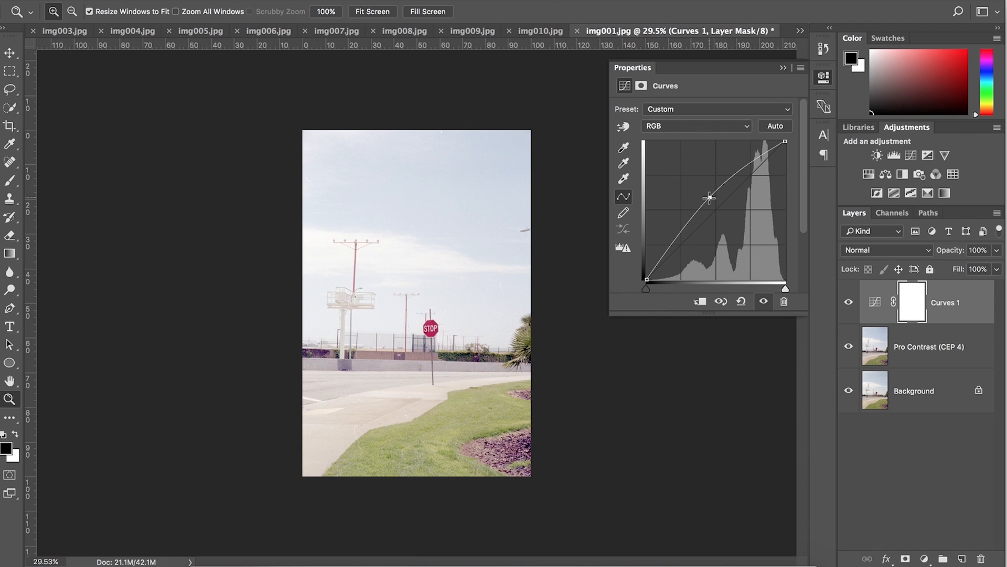
pyautogui.moveTo(709, 197)
pyautogui.mouseDown()
pyautogui.moveTo(716, 211)
pyautogui.moveTo(710, 197)
pyautogui.mouseUp()
pyautogui.click(848, 304)
pyautogui.click(848, 303)
pyautogui.moveTo(675, 240); pyautogui.dragTo(675, 246)
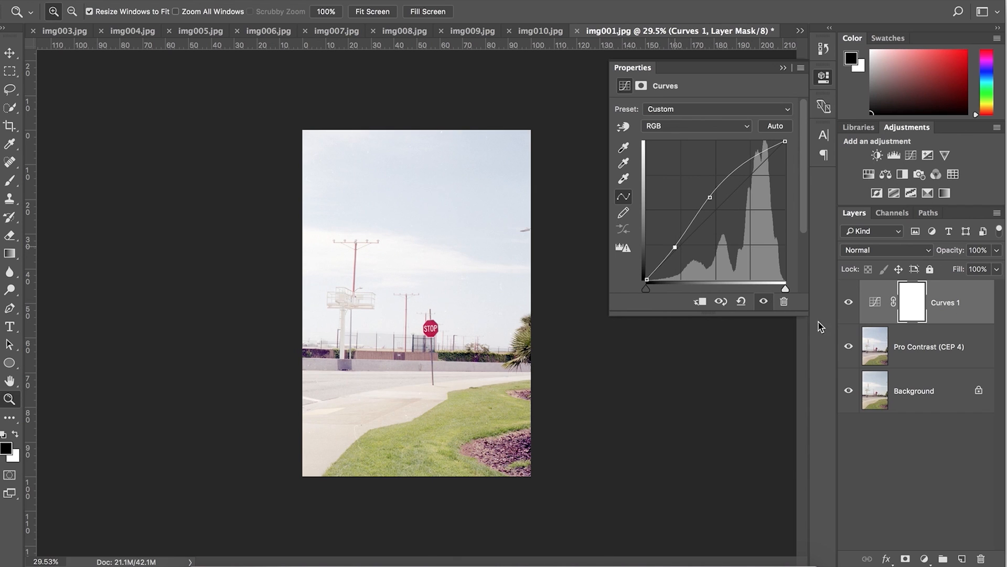
pyautogui.click(846, 309)
pyautogui.click(847, 308)
# Draw a vertical black-to-white gradient on the Curves mask so the brightening affects only the ground, and compare before and after
pyautogui.press('g')
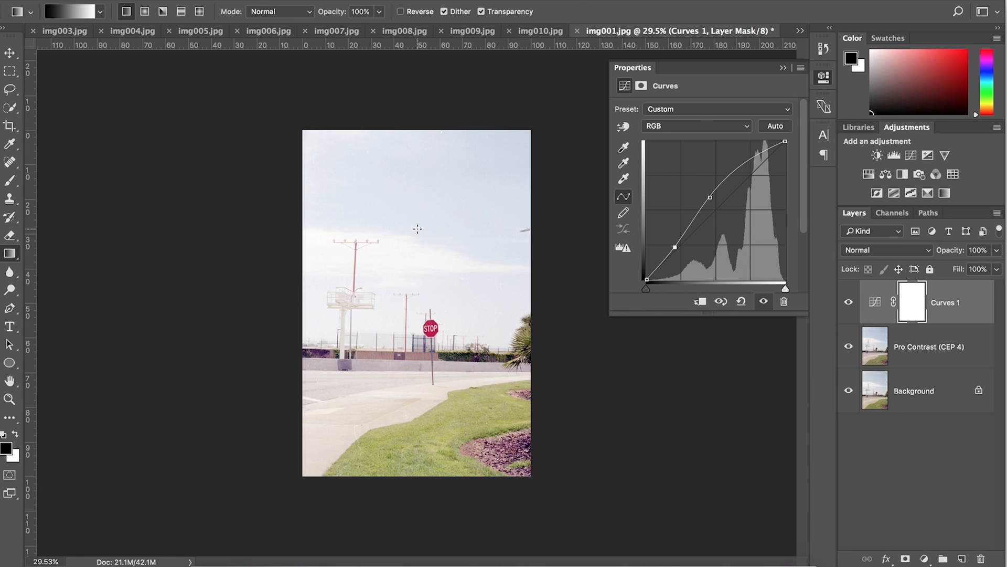
pyautogui.moveTo(419, 240); pyautogui.dragTo(423, 362)
pyautogui.press('z')
pyautogui.keyDown('alt'); pyautogui.click(423, 359); pyautogui.keyUp('alt')
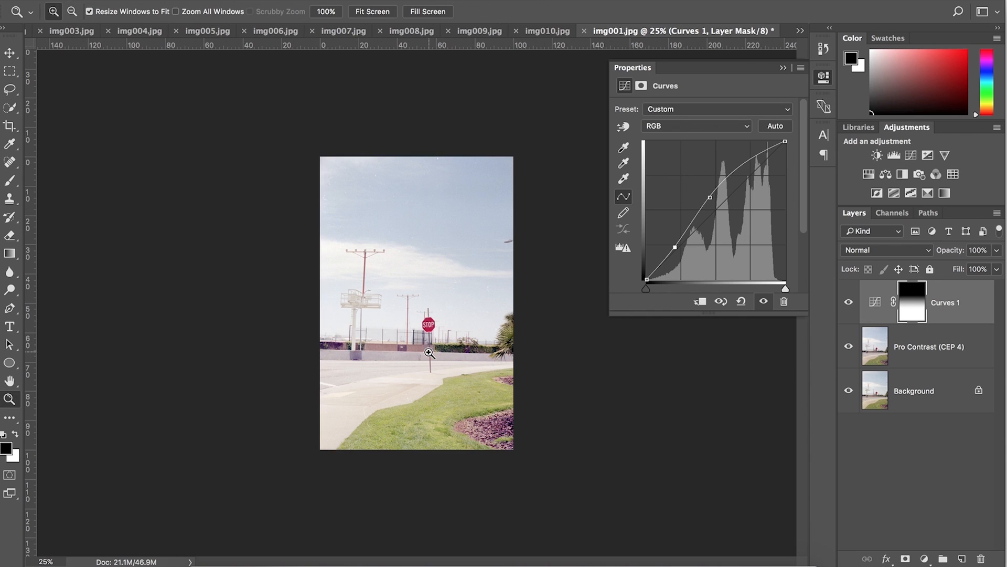
pyautogui.click(849, 304)
pyautogui.click(849, 303)
# Add an empty layer above Curves 1 and choose the Spot Healing Brush for retouching dust
pyautogui.press('g')
pyautogui.press('x')
pyautogui.click(955, 559)
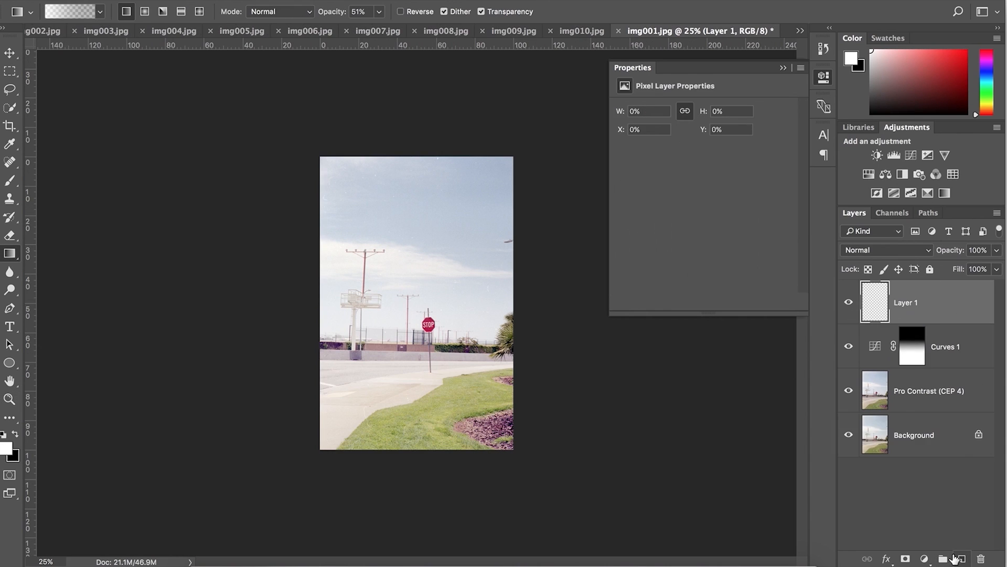
pyautogui.press('z')
pyautogui.click(416, 312)
pyautogui.click(416, 313)
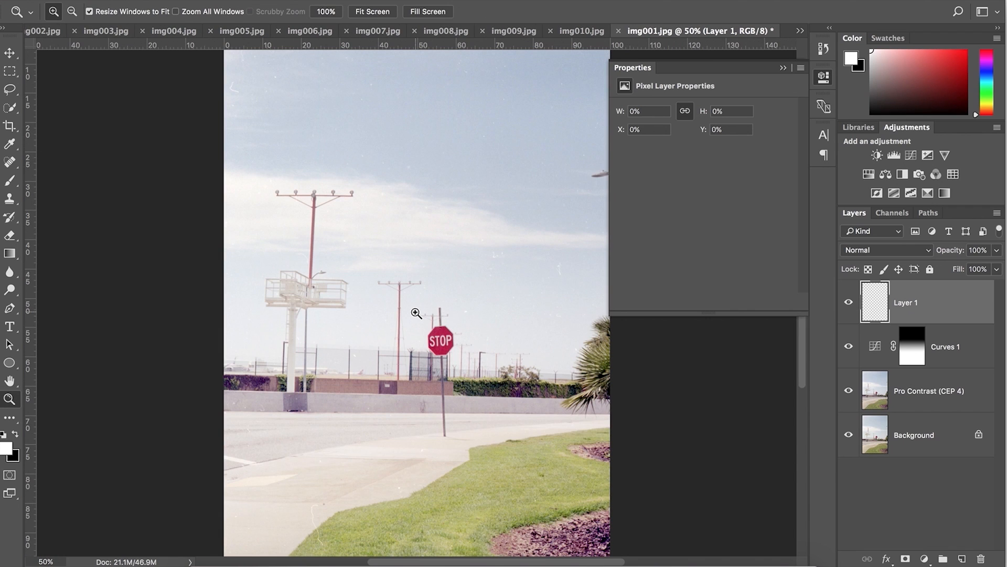
pyautogui.click(416, 312)
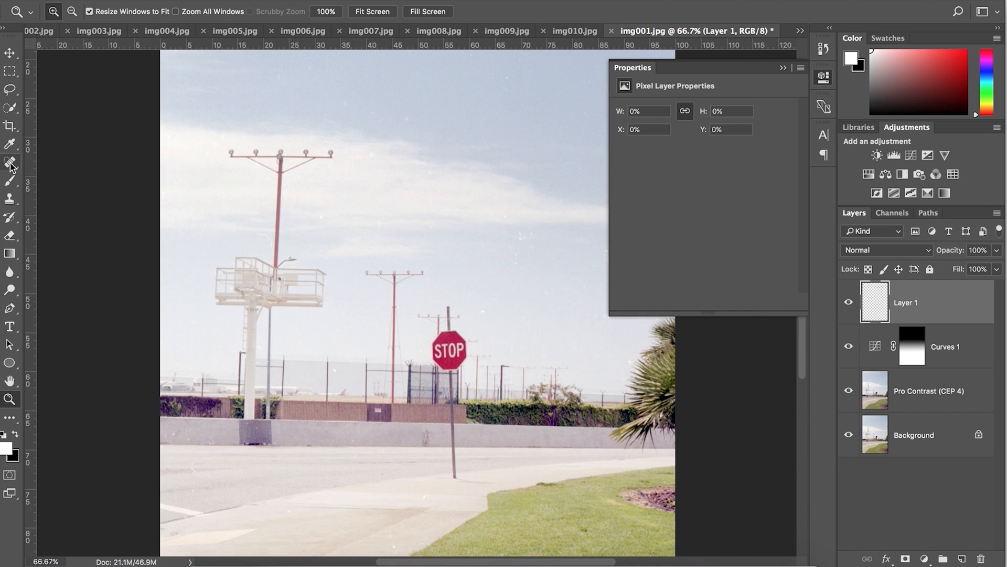
pyautogui.click(9, 162)
pyautogui.click(42, 161)
pyautogui.scroll(3, 338, 203)
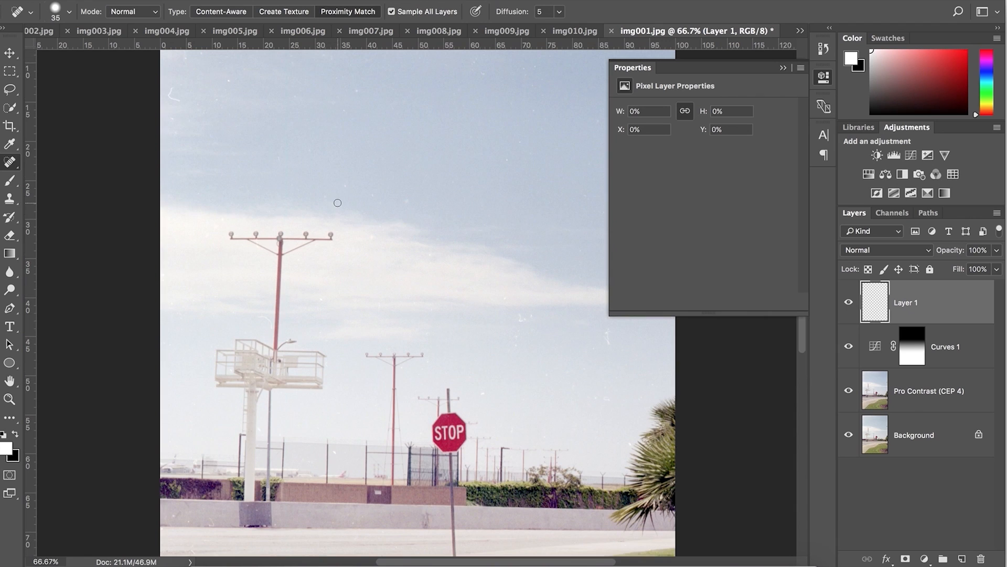
# Enlarge the healing brush to 45 px and paint over the dust and scratches in the upper sky
pyautogui.press(']')
pyautogui.click(173, 91)
pyautogui.click(171, 117)
pyautogui.moveTo(234, 83); pyautogui.dragTo(216, 104)
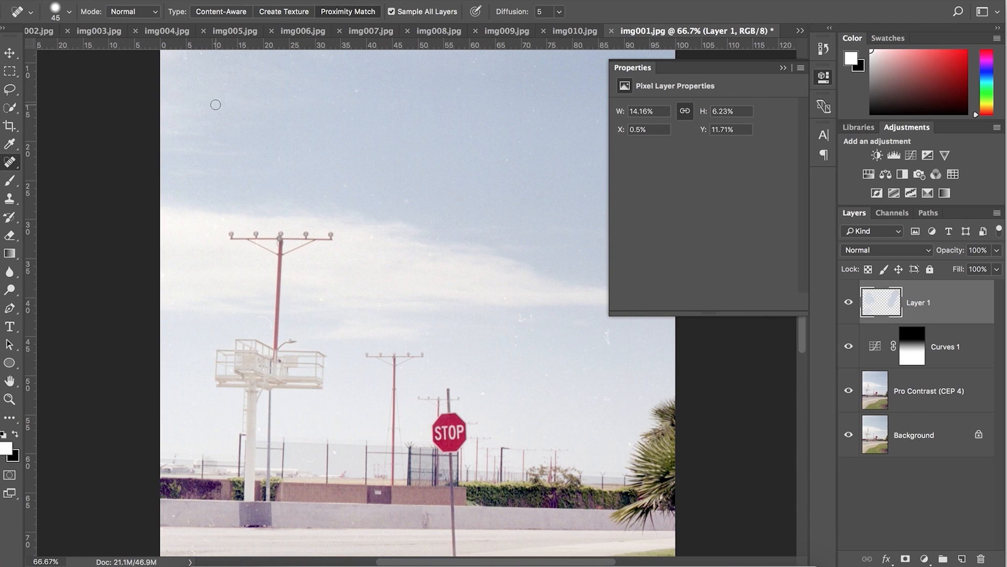
pyautogui.scroll(5, 210, 107)
pyautogui.moveTo(194, 191); pyautogui.dragTo(179, 233)
pyautogui.moveTo(202, 169)
pyautogui.mouseDown()
pyautogui.moveTo(206, 141)
pyautogui.moveTo(230, 171)
pyautogui.mouseUp()
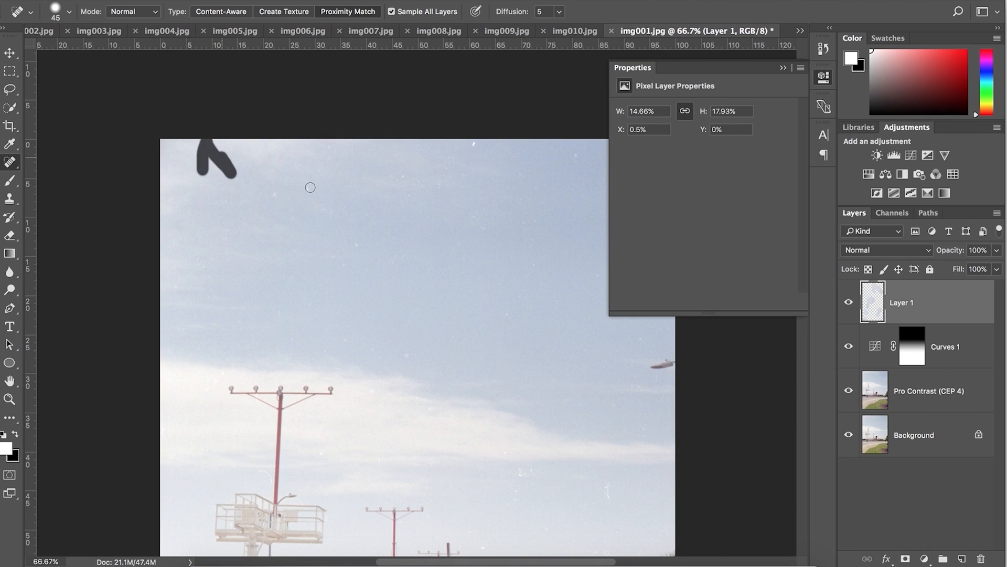
pyautogui.moveTo(308, 187); pyautogui.dragTo(272, 193)
pyautogui.click(326, 209)
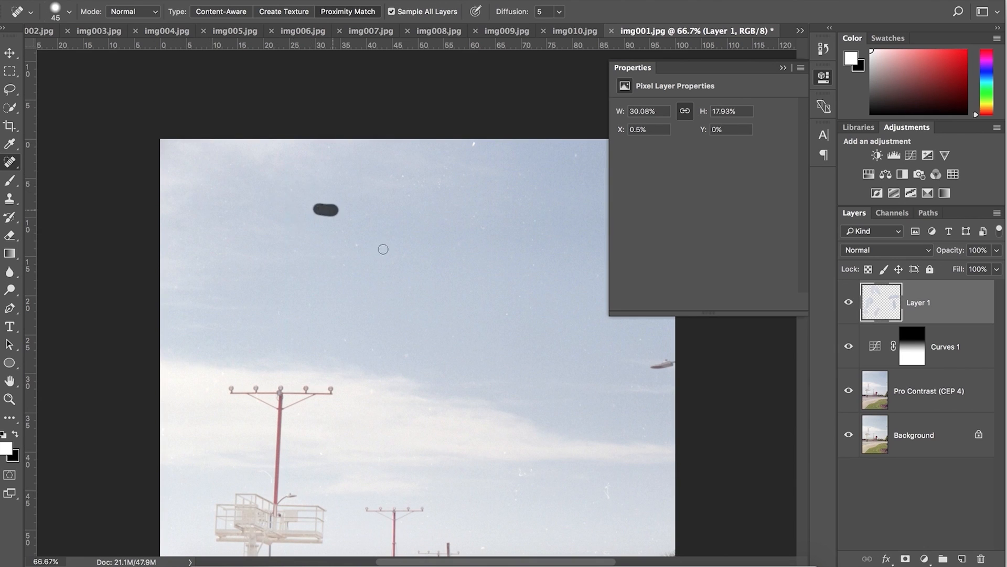
pyautogui.click(361, 242)
pyautogui.moveTo(345, 258); pyautogui.dragTo(329, 231)
pyautogui.moveTo(399, 173)
pyautogui.mouseDown()
pyautogui.moveTo(404, 196)
pyautogui.moveTo(425, 194)
pyautogui.mouseUp()
pyautogui.click(473, 141)
# Heal the dust specks and scratches in the right part of the sky and the clouds
pyautogui.hscroll(5, 474, 139)
pyautogui.moveTo(332, 277); pyautogui.dragTo(324, 290)
pyautogui.scroll(-5, 329, 278)
pyautogui.moveTo(353, 249); pyautogui.dragTo(326, 255)
pyautogui.moveTo(418, 263); pyautogui.dragTo(417, 279)
pyautogui.click(324, 256)
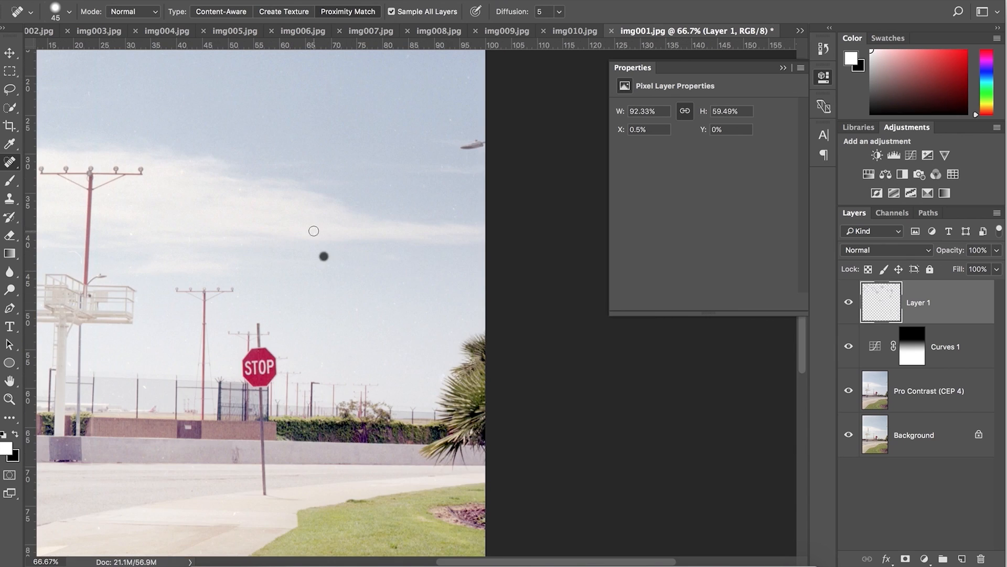
pyautogui.moveTo(444, 164); pyautogui.dragTo(464, 164)
# Set the healing type to Content-Aware and remove the dust marks on the pavement, road, concrete barrier and lower sky
pyautogui.scroll(-5, 143, 158)
pyautogui.click(202, 15)
pyautogui.moveTo(92, 361); pyautogui.dragTo(97, 411)
pyautogui.click(389, 357)
pyautogui.hscroll(-9, 389, 357)
pyautogui.click(468, 376)
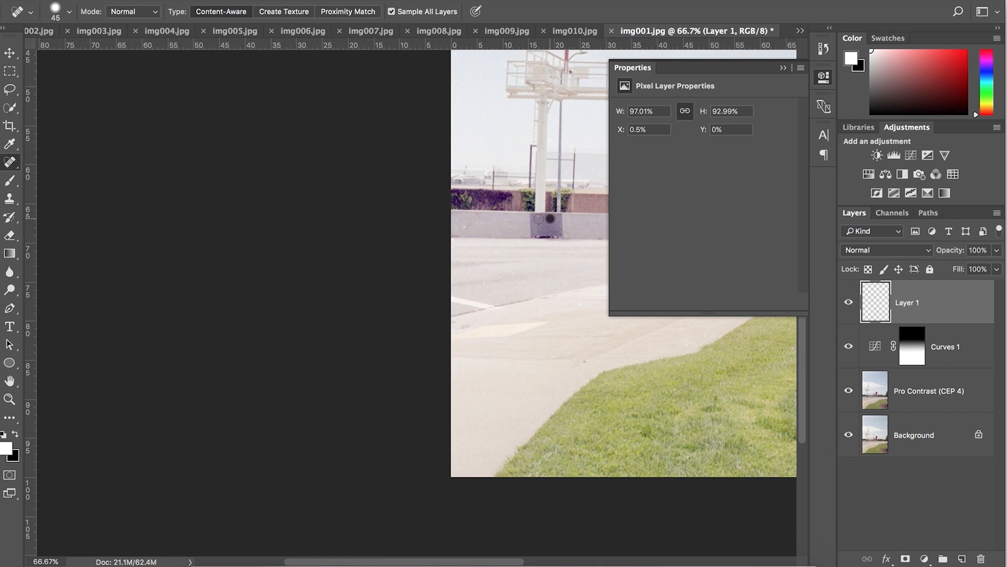
pyautogui.scroll(5, 468, 376)
pyautogui.moveTo(514, 249); pyautogui.dragTo(517, 258)
pyautogui.click(511, 363)
pyautogui.scroll(5, 511, 363)
pyautogui.moveTo(461, 286); pyautogui.dragTo(480, 286)
# Collapse the layer properties, review the whole retouched photo and merge all visible layers into one
pyautogui.hscroll(5, 480, 286)
pyautogui.click(783, 68)
pyautogui.press('super+0')
pyautogui.scroll(-4, 602, 253)
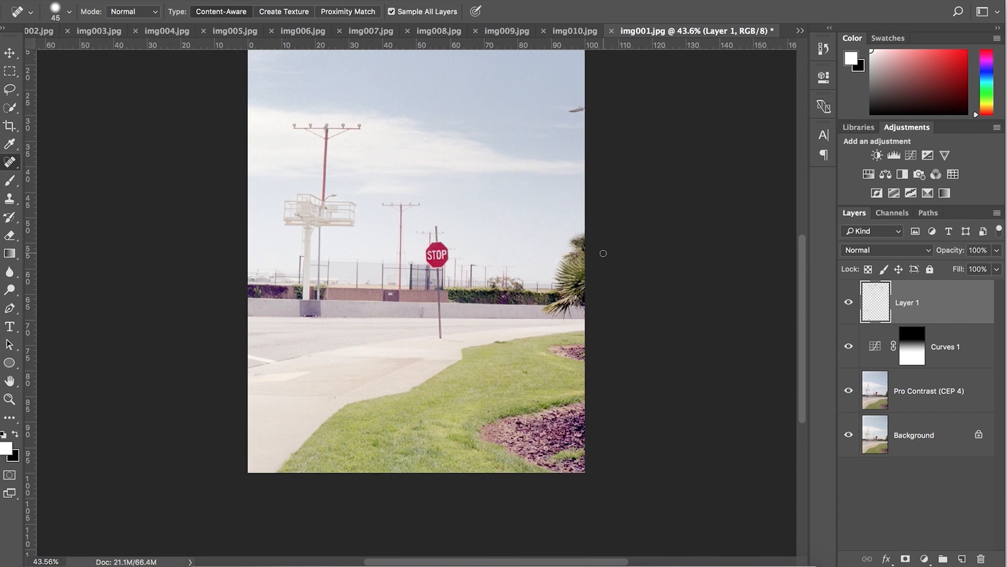
pyautogui.scroll(2, 603, 253)
pyautogui.scroll(2, 604, 254)
pyautogui.scroll(-2, 603, 254)
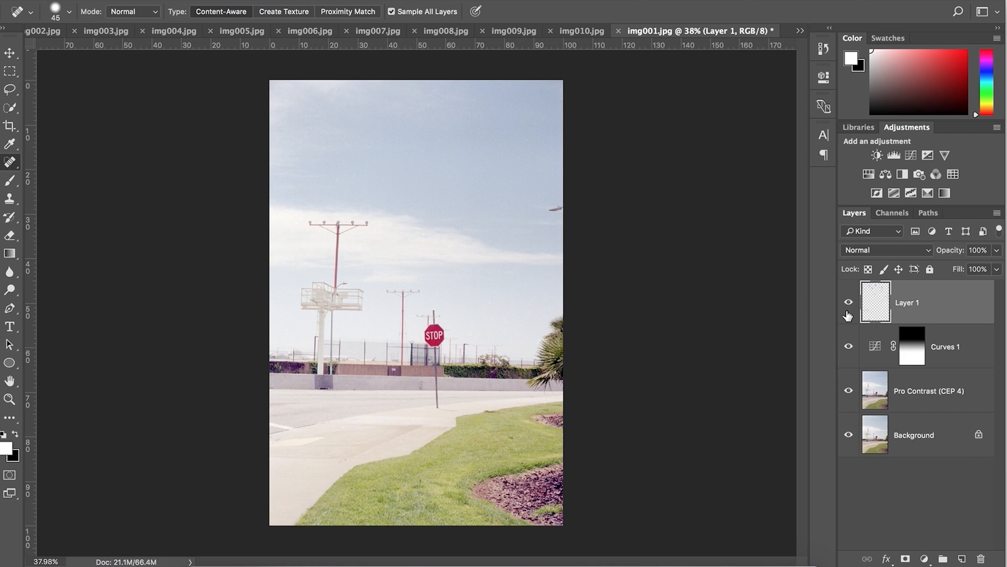
pyautogui.press('super+shift+e')
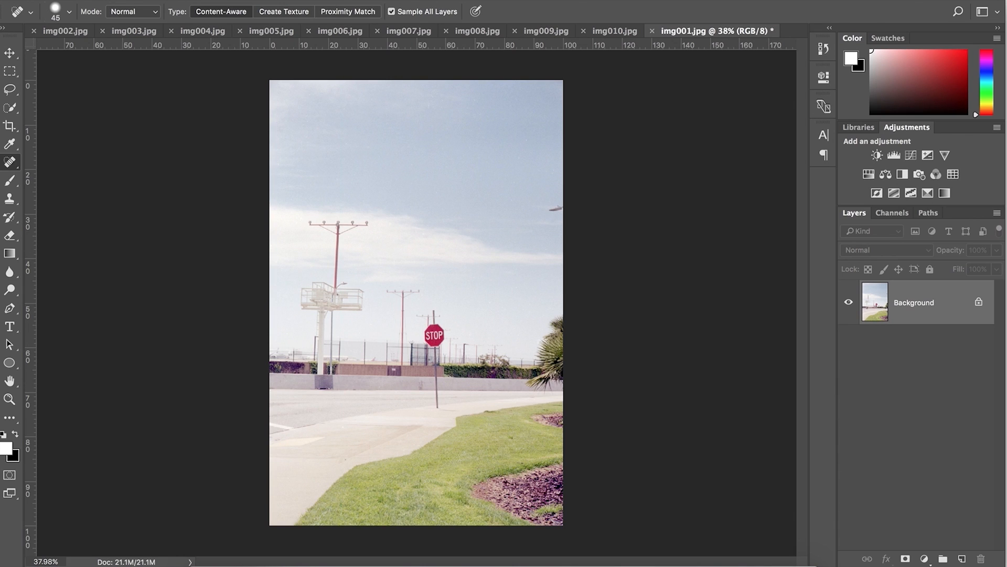
# Apply Smart Sharpen to the photo, raising the sharpening amount while checking the stop sign in the preview
pyautogui.click(347, 1)
pyautogui.moveTo(410, 289)
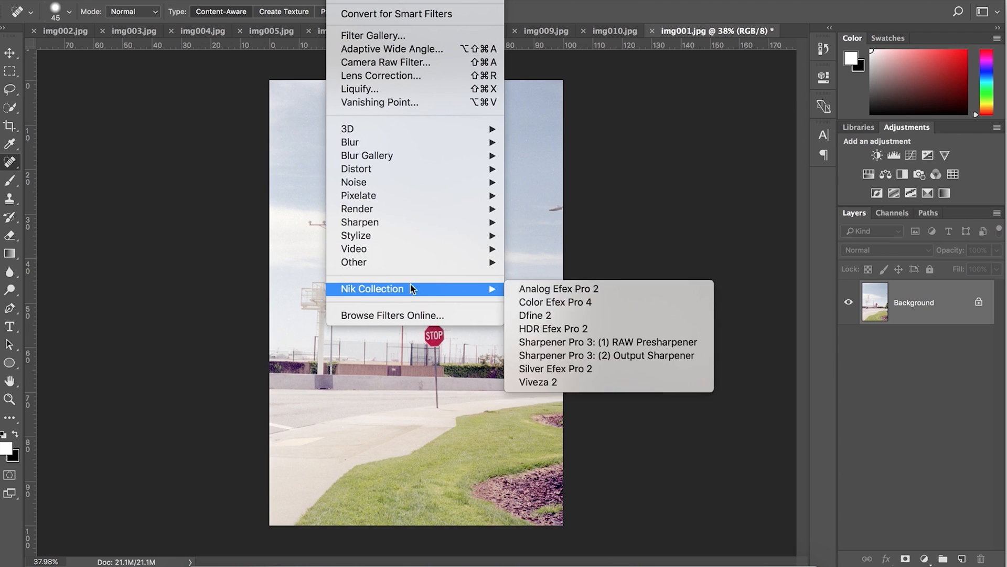
pyautogui.moveTo(447, 222)
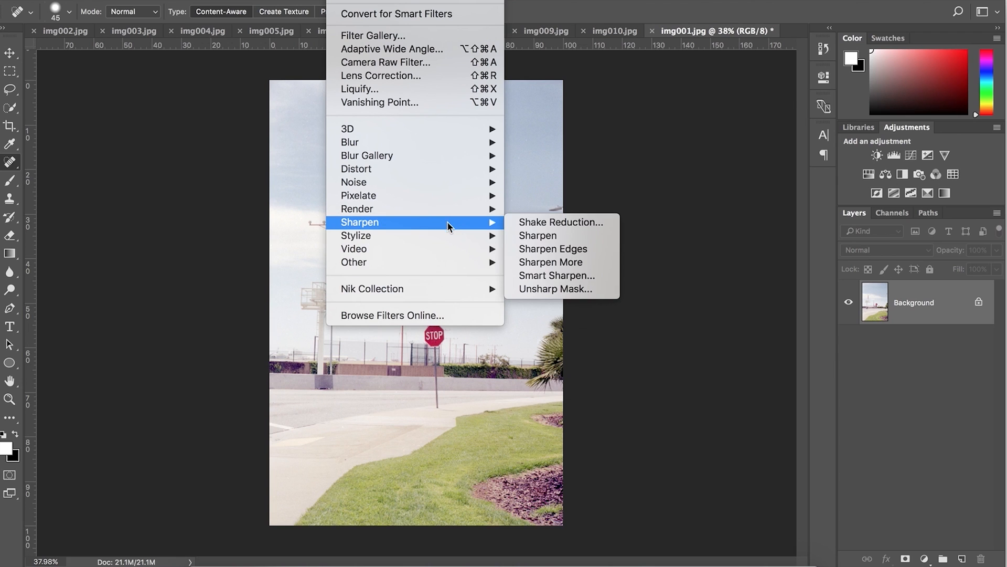
pyautogui.click(543, 276)
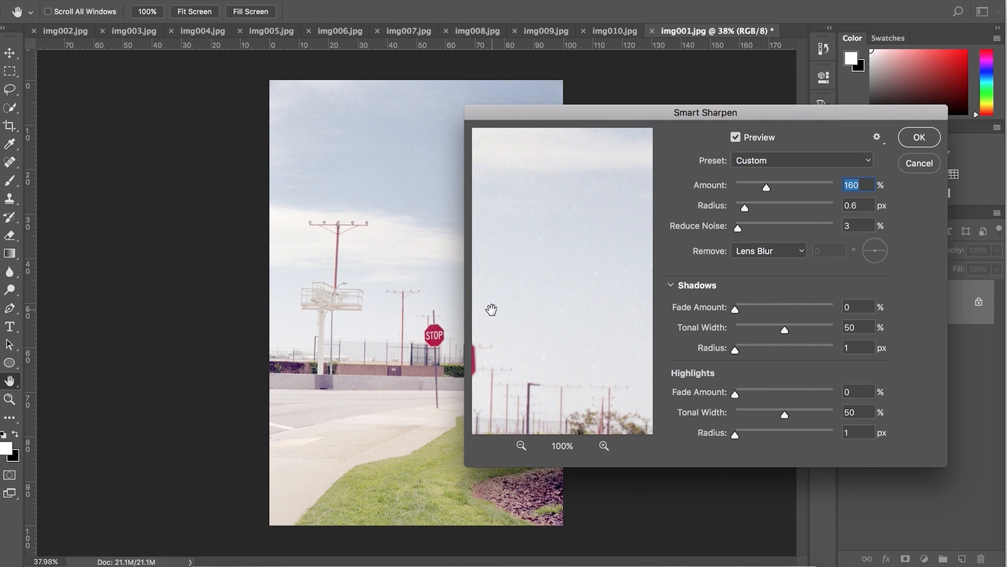
pyautogui.moveTo(491, 309); pyautogui.dragTo(580, 274)
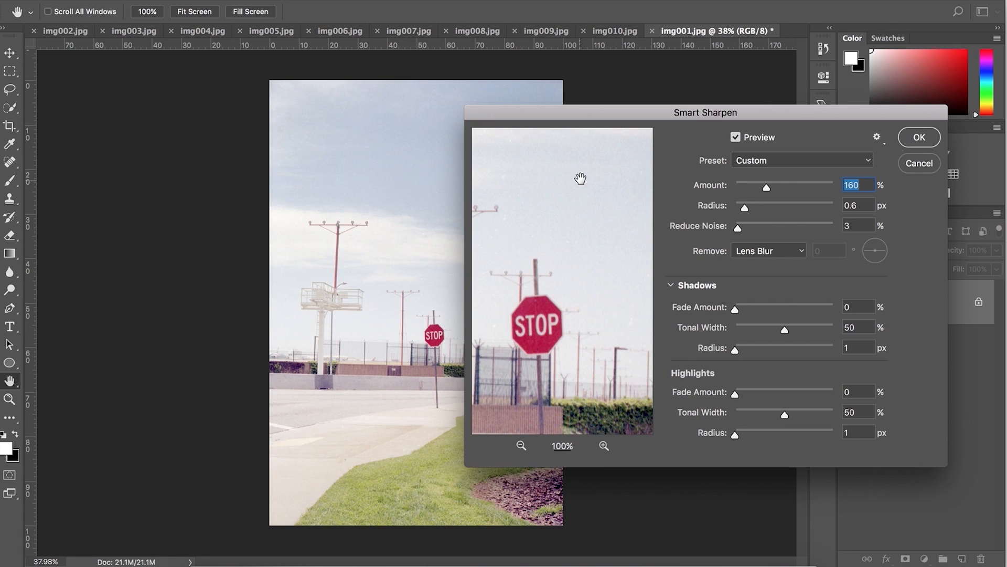
pyautogui.moveTo(573, 308); pyautogui.dragTo(613, 211)
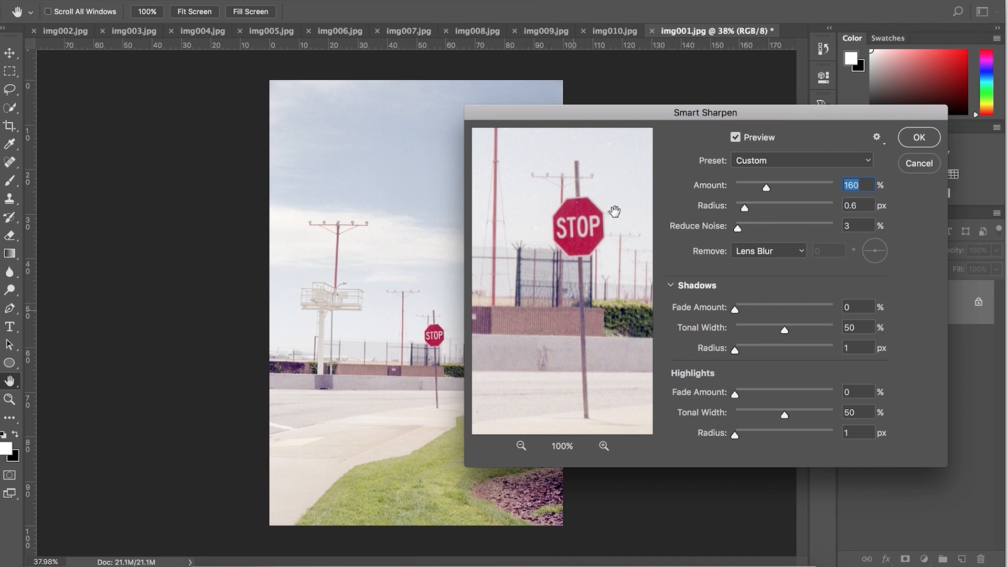
pyautogui.moveTo(767, 187); pyautogui.dragTo(797, 189)
pyautogui.click(923, 138)
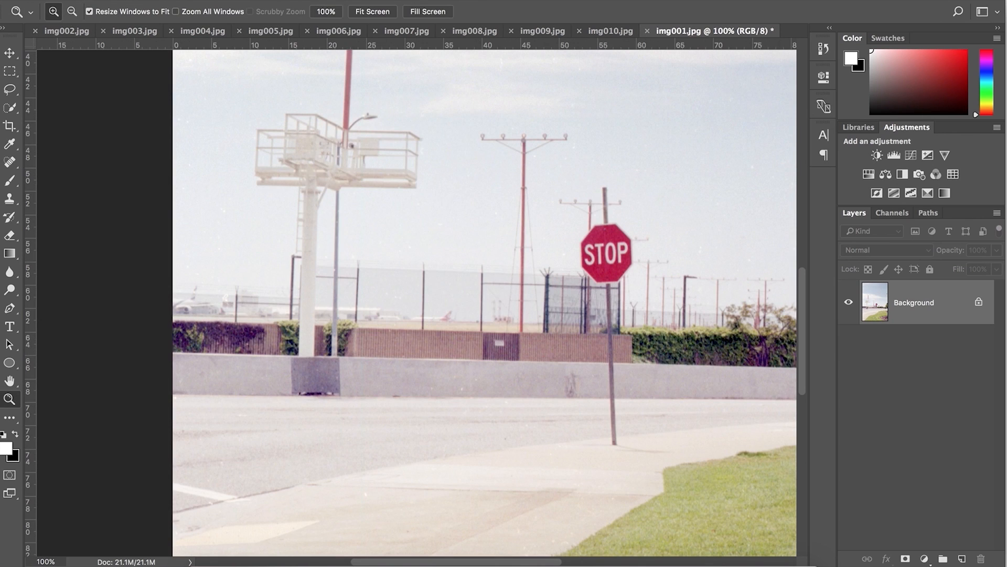
# Apply the Nik Sharpener Pro 3 Output Sharpener with its default settings after checking the tower, fence and barrier in the split preview
pyautogui.click(338, 1)
pyautogui.moveTo(440, 289)
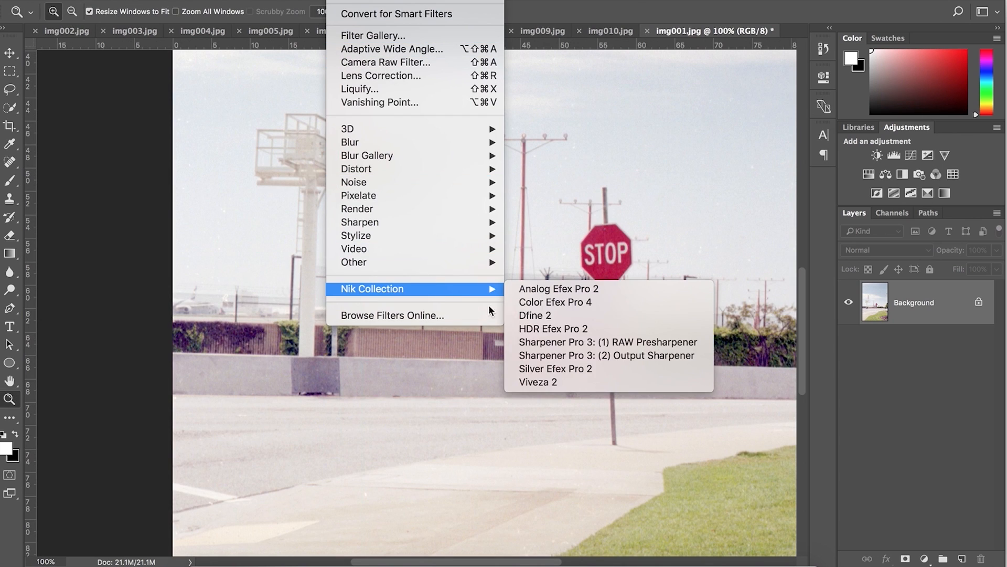
pyautogui.click(546, 356)
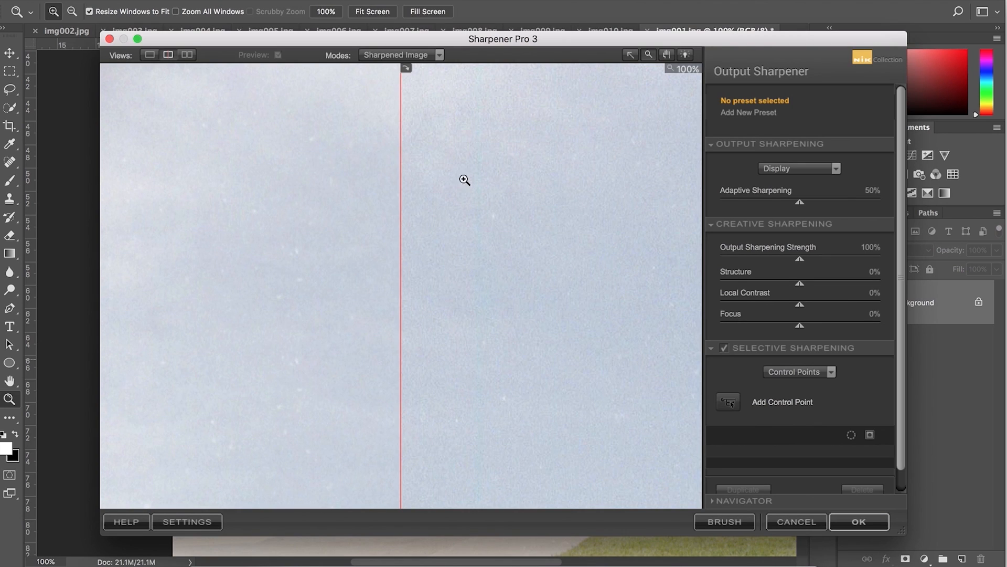
pyautogui.click(665, 55)
pyautogui.moveTo(562, 213); pyautogui.dragTo(568, 96)
pyautogui.moveTo(528, 334); pyautogui.dragTo(540, 96)
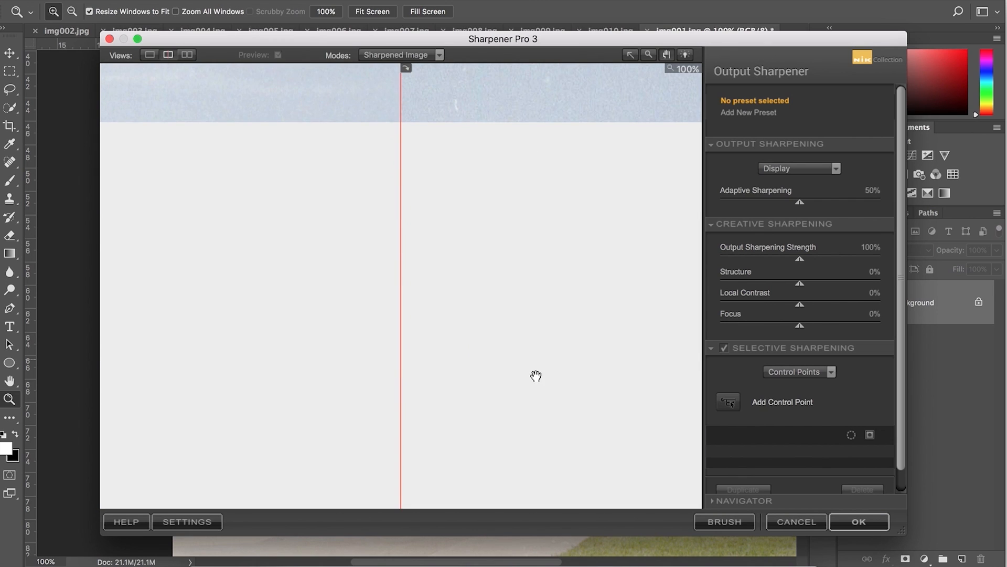
pyautogui.moveTo(536, 376); pyautogui.dragTo(601, 164)
pyautogui.moveTo(535, 317); pyautogui.dragTo(638, 98)
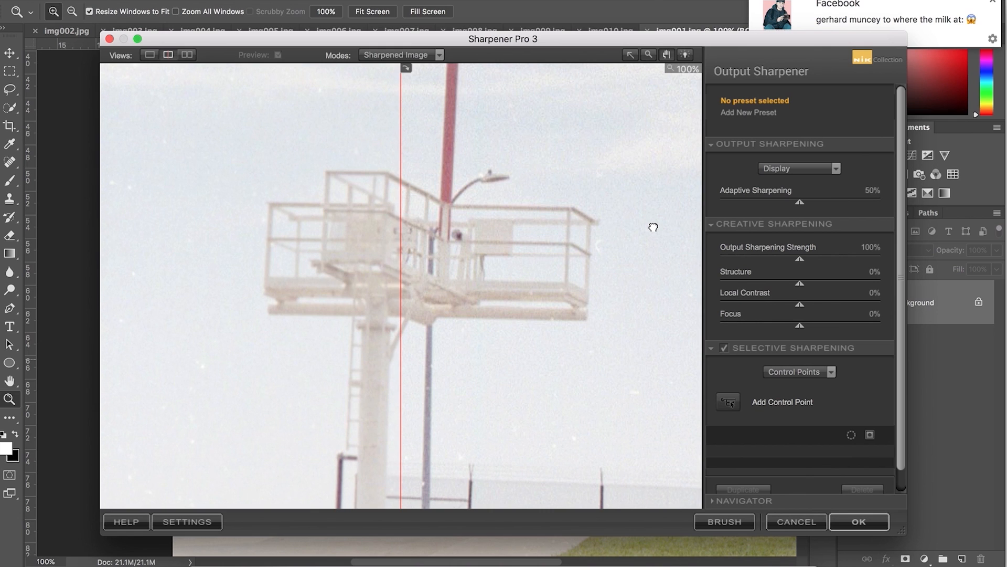
pyautogui.moveTo(589, 209); pyautogui.dragTo(570, 62)
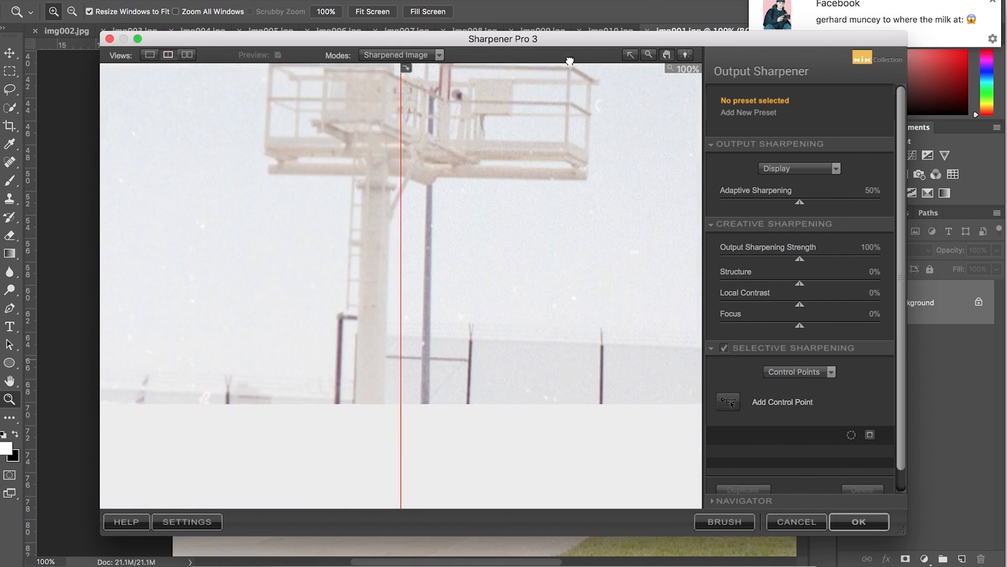
pyautogui.moveTo(486, 385); pyautogui.dragTo(512, 285)
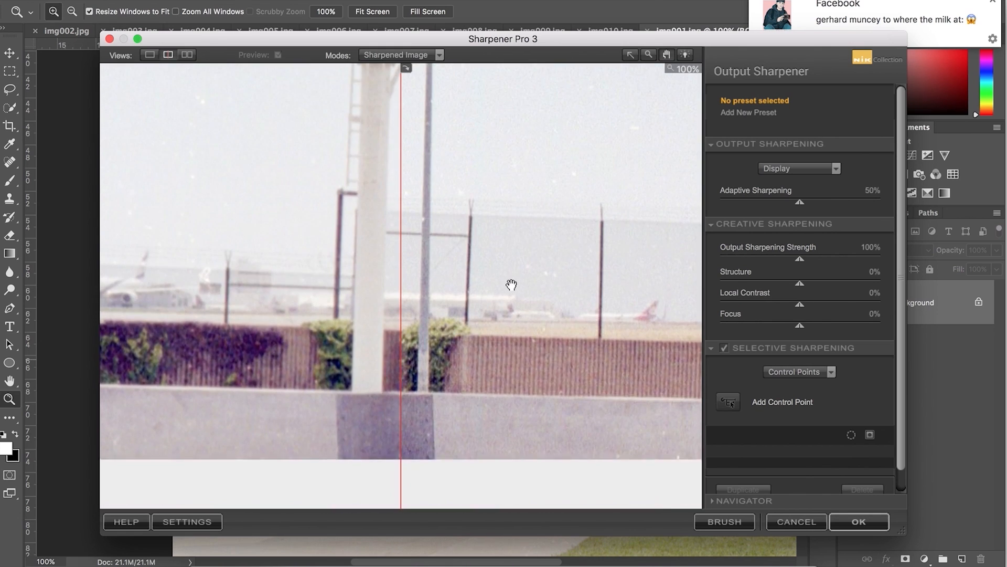
pyautogui.click(878, 517)
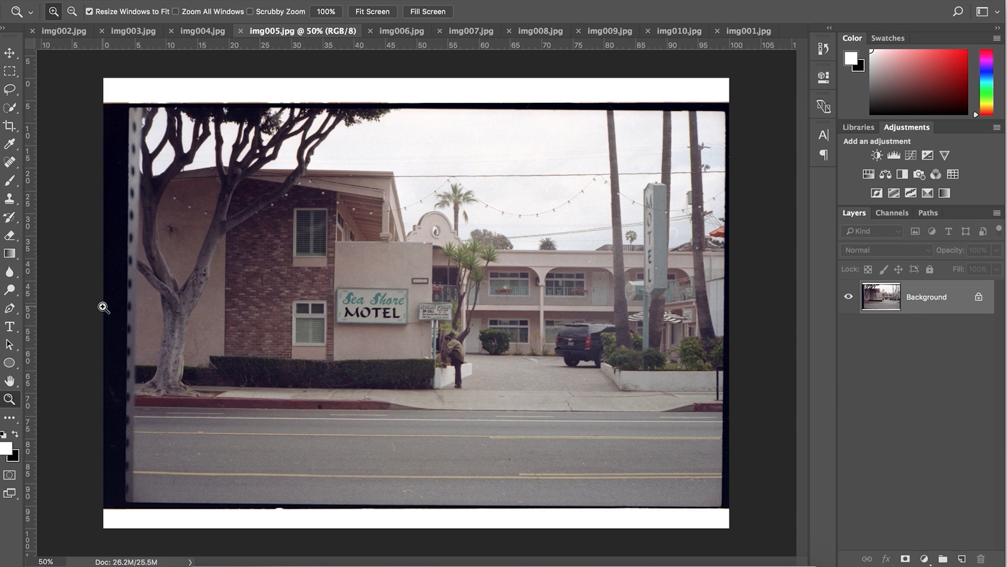
# Crop the film border off img005.jpg and add a Levels adjustment with the black input level at 6
pyautogui.press('c')
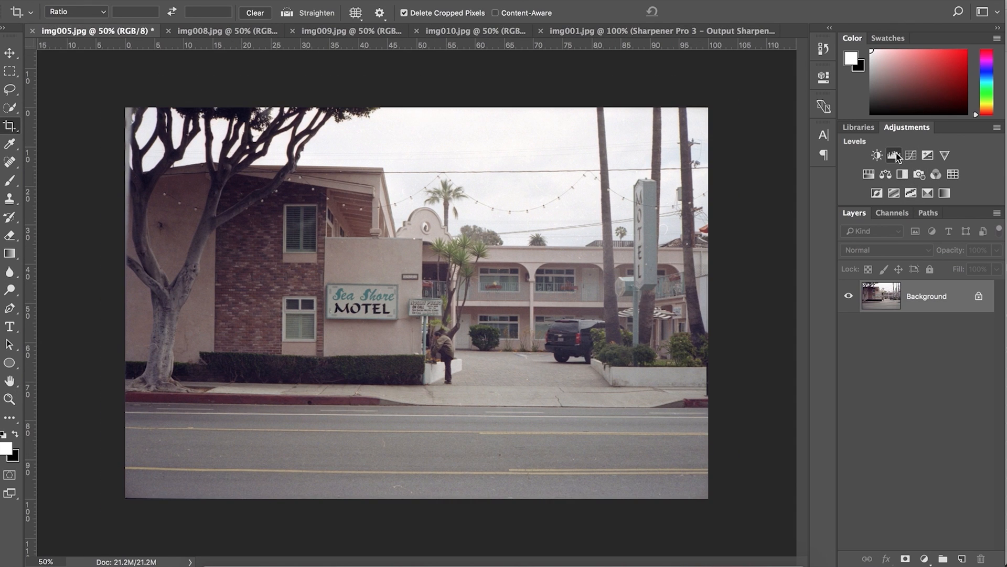
pyautogui.click(892, 157)
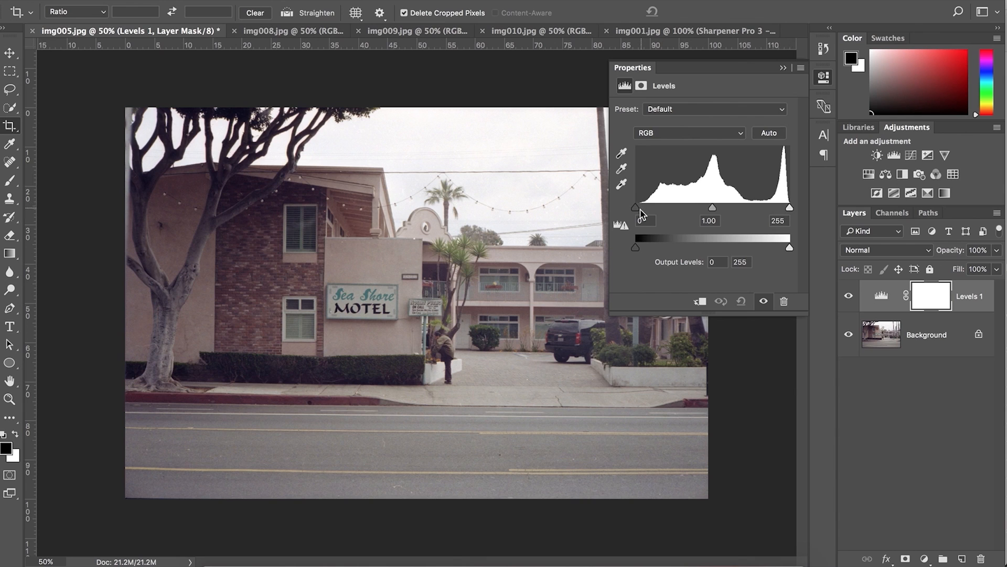
pyautogui.moveTo(640, 209); pyautogui.dragTo(644, 209)
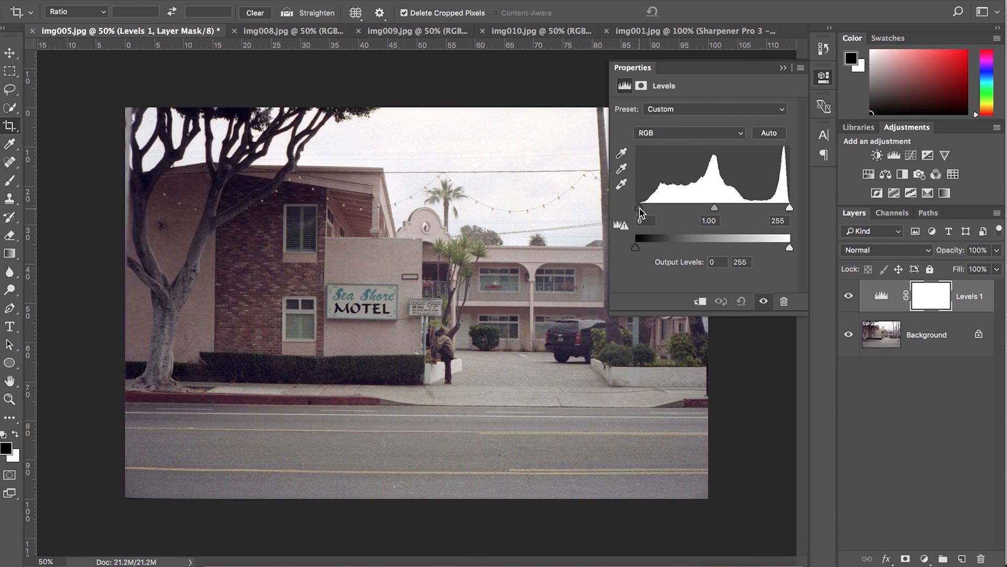
# Brighten the motel photo's midtones slightly with a Curves adjustment and merge the adjustment layers into the background
pyautogui.click(911, 155)
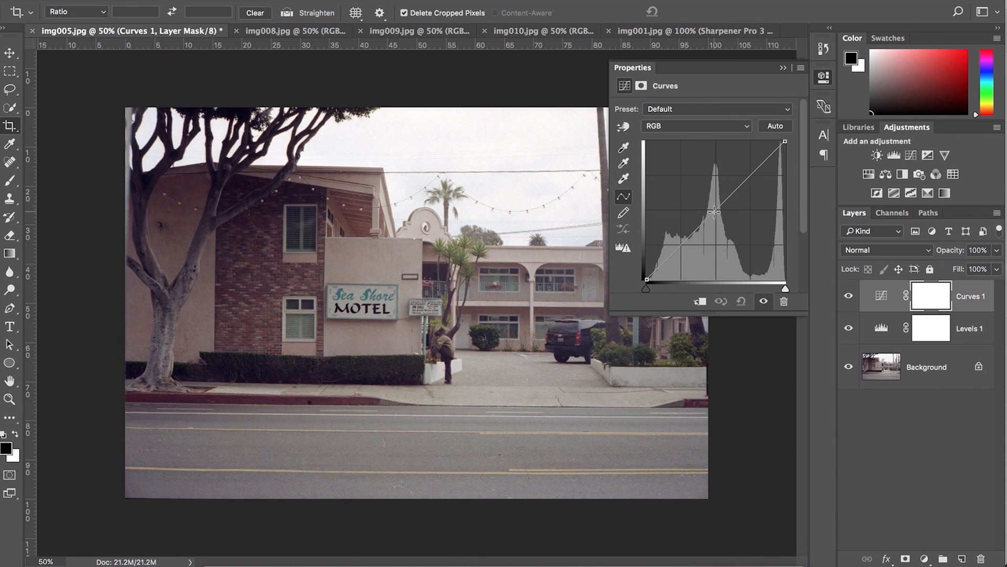
pyautogui.moveTo(716, 194)
pyautogui.mouseDown()
pyautogui.moveTo(705, 198)
pyautogui.moveTo(713, 206)
pyautogui.mouseUp()
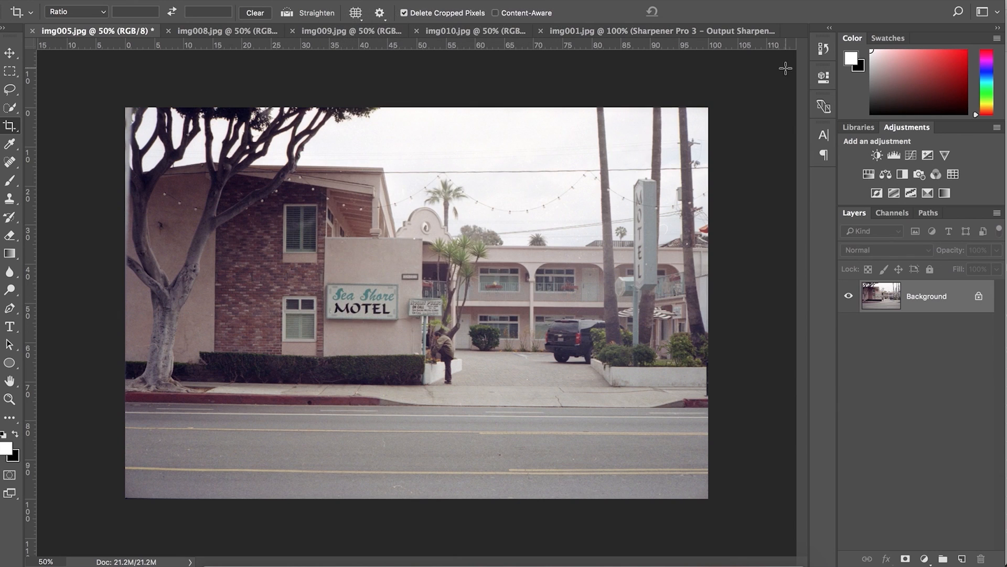
# Apply the Color Efex Pro 4 Pro Contrast filter with Correct Contrast at 30% and a partial color cast correction
pyautogui.click(339, 0)
pyautogui.moveTo(450, 286)
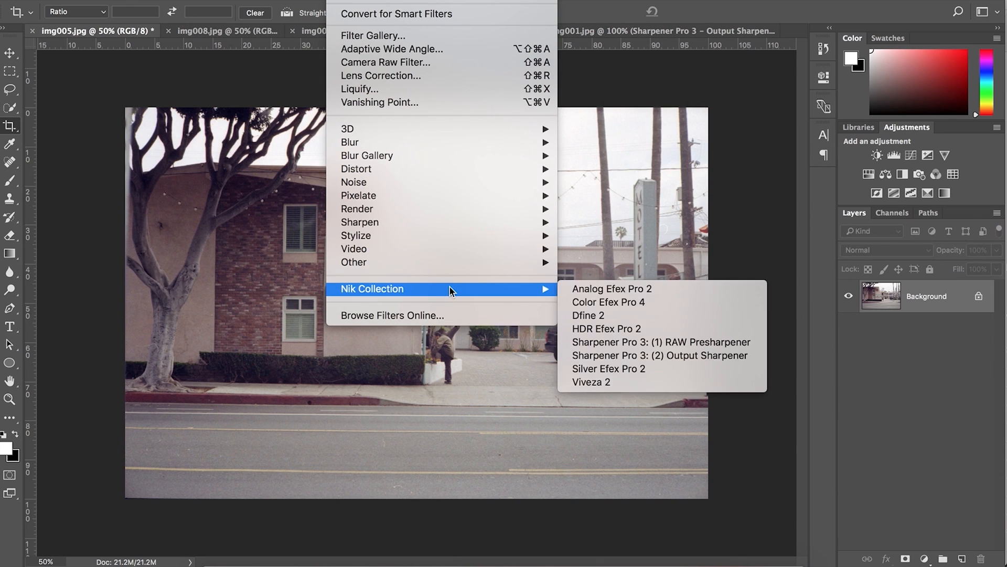
pyautogui.click(612, 303)
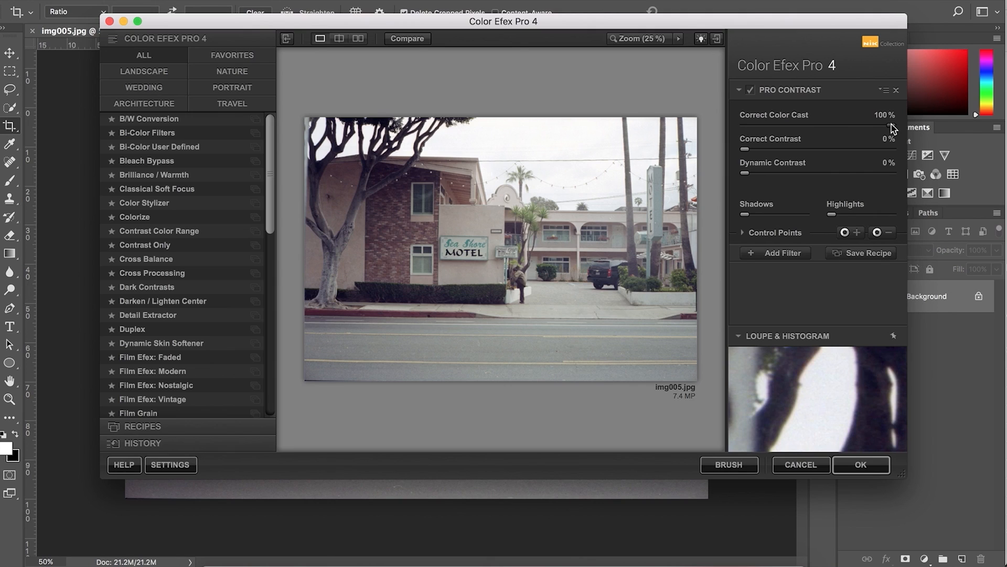
pyautogui.moveTo(845, 125); pyautogui.dragTo(964, 105)
pyautogui.moveTo(643, 99); pyautogui.dragTo(1006, 126)
pyautogui.moveTo(753, 151); pyautogui.dragTo(790, 154)
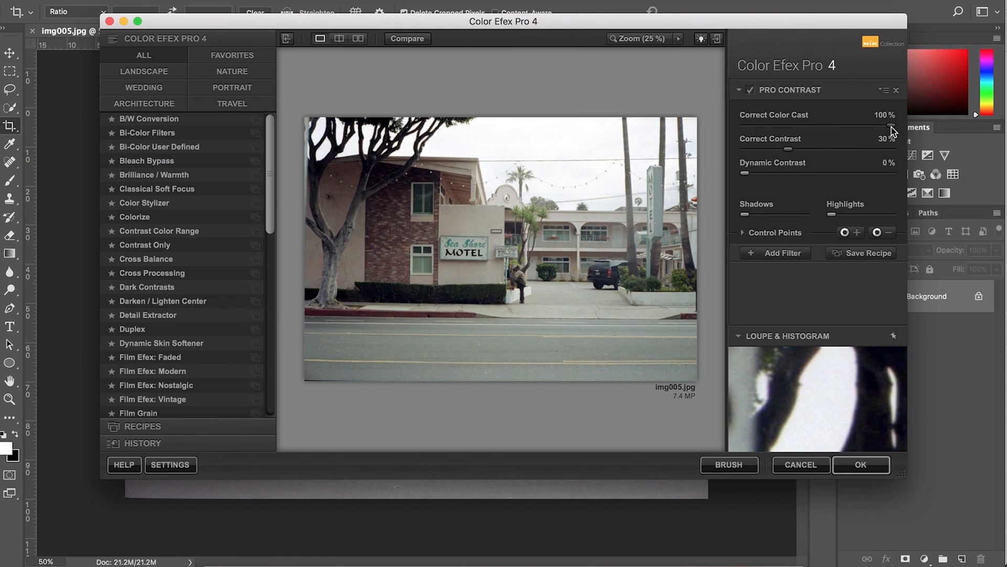
pyautogui.moveTo(890, 127); pyautogui.dragTo(833, 128)
pyautogui.click(859, 465)
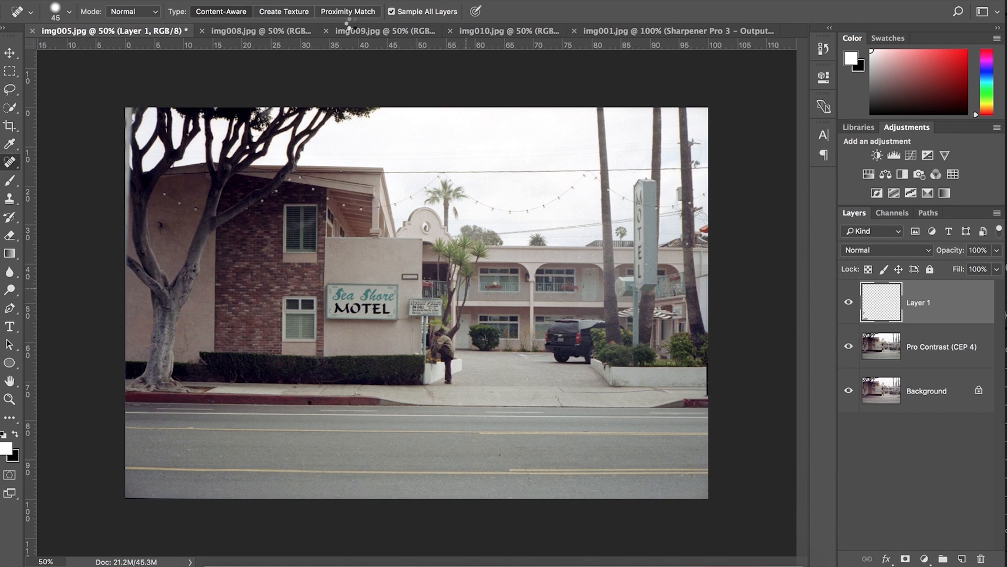
# Merge the visible layers and apply the Nik Output Sharpener at its default settings, comparing the sharpening on the tree
pyautogui.press('super+shift+e')
pyautogui.click(345, 0)
pyautogui.moveTo(457, 290)
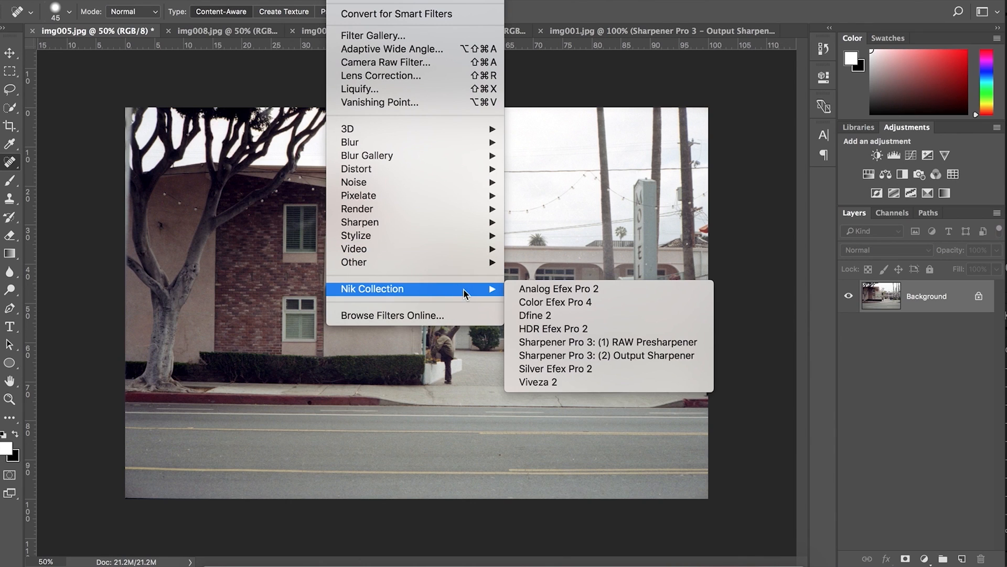
pyautogui.click(546, 354)
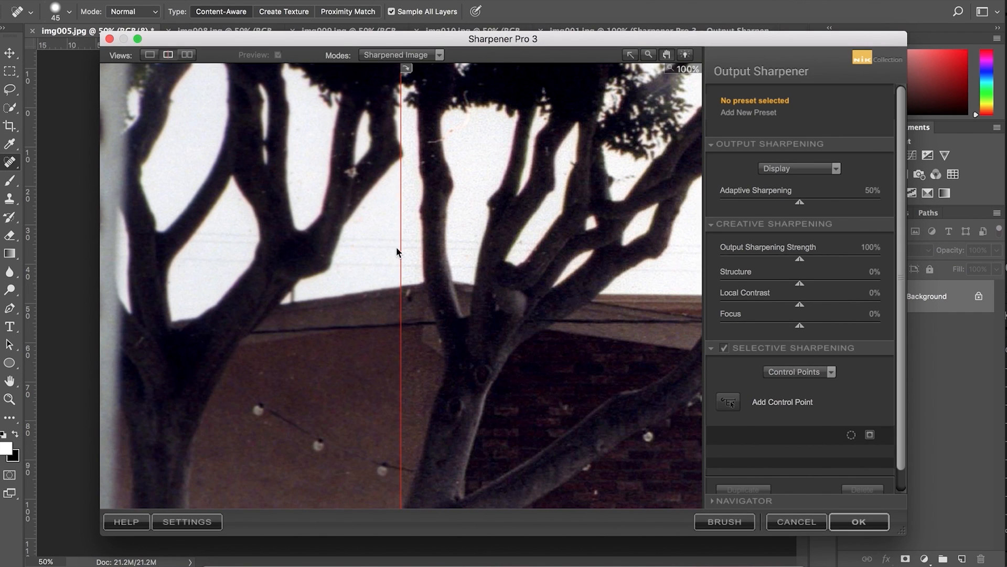
pyautogui.moveTo(400, 241); pyautogui.dragTo(650, 356)
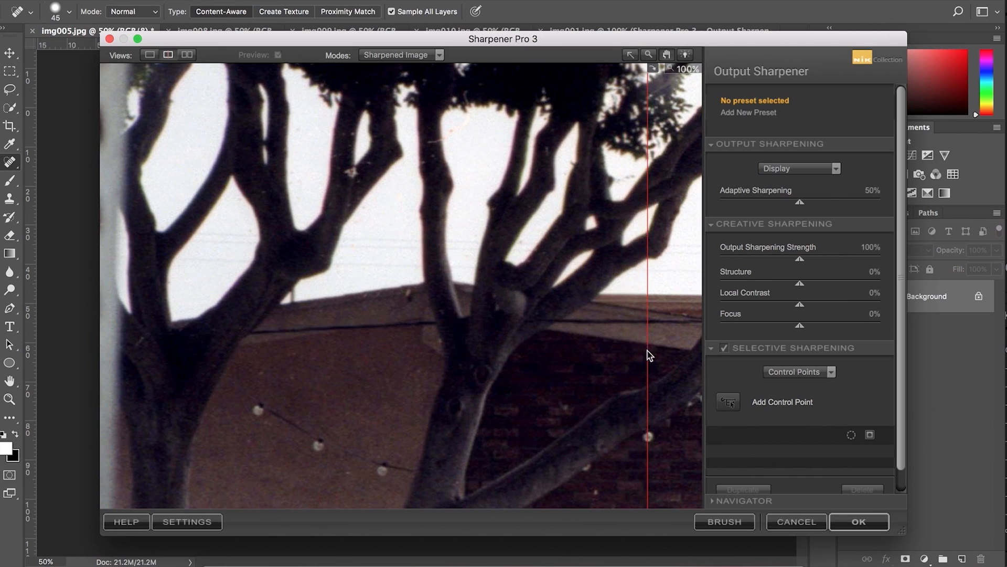
pyautogui.click(859, 521)
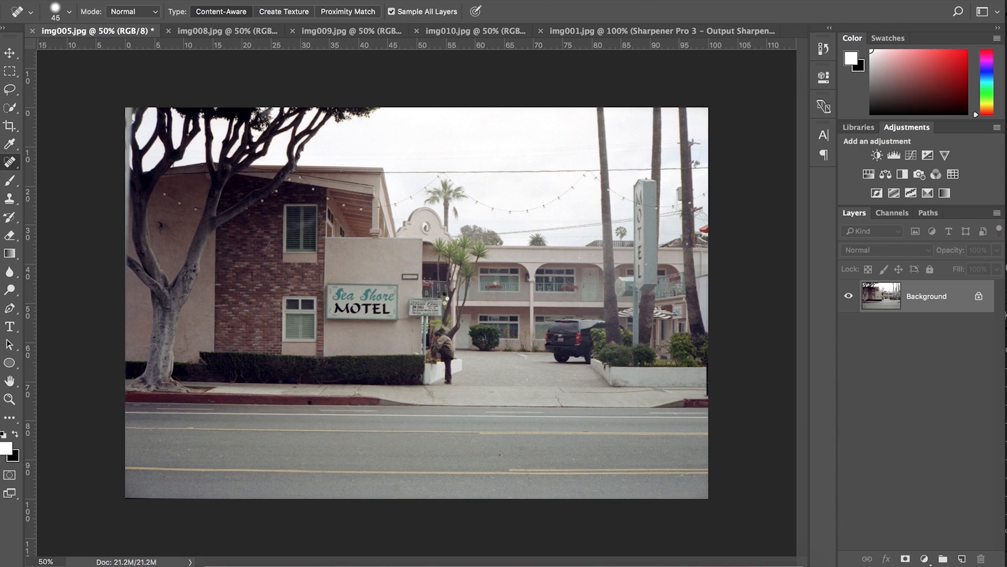